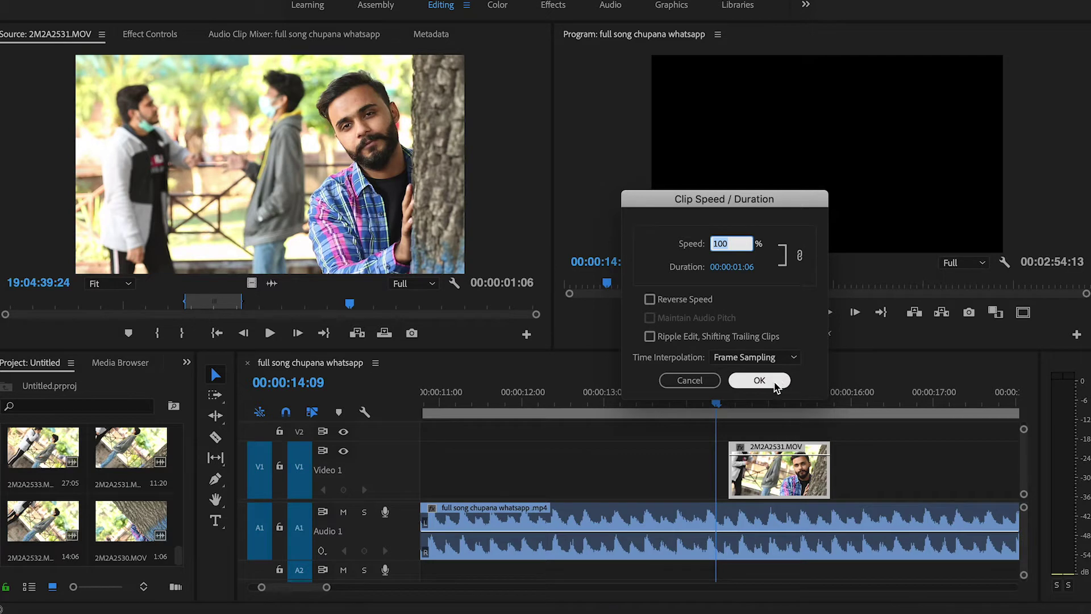
Step: Accept the 100% clip speed and move the 2M2A2531.MOV clip earlier on V1 to start at 00:00:12:05, playing it back
click(775, 381)
drag(788, 473, 597, 474)
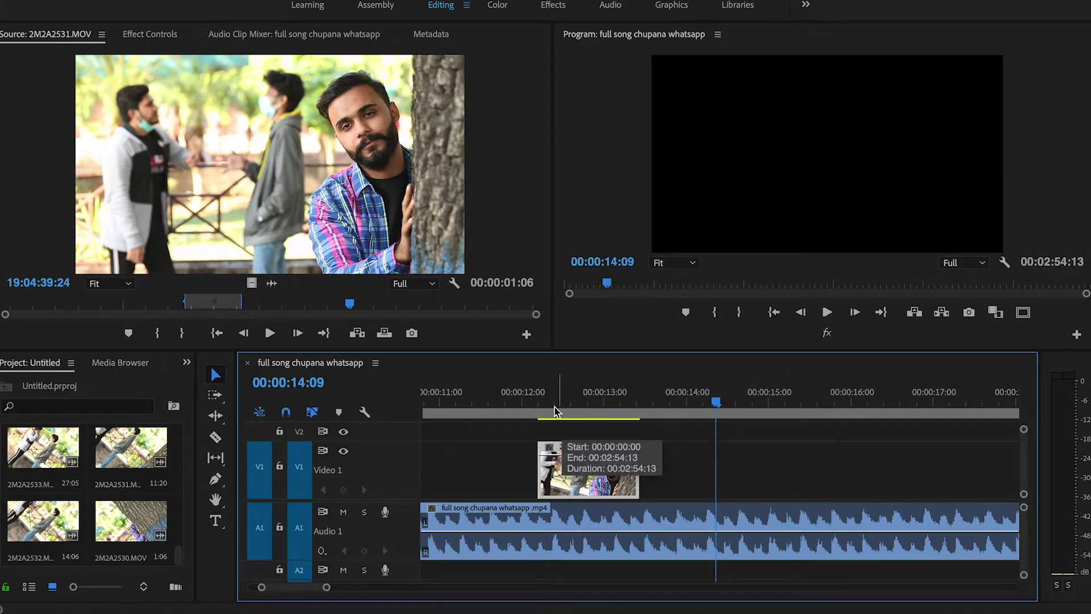
click(522, 399)
key(space)
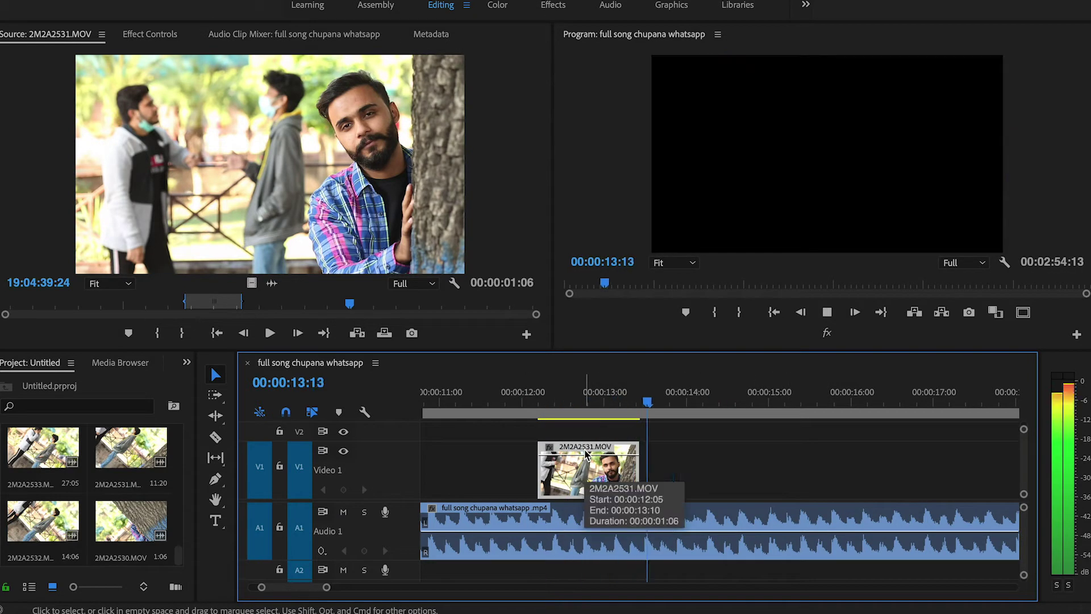
key(space)
Step: Add only the video of 2M2A2534.MOV to V1, directly against the end of the 2M2A2531.MOV clip
drag(177, 555, 178, 500)
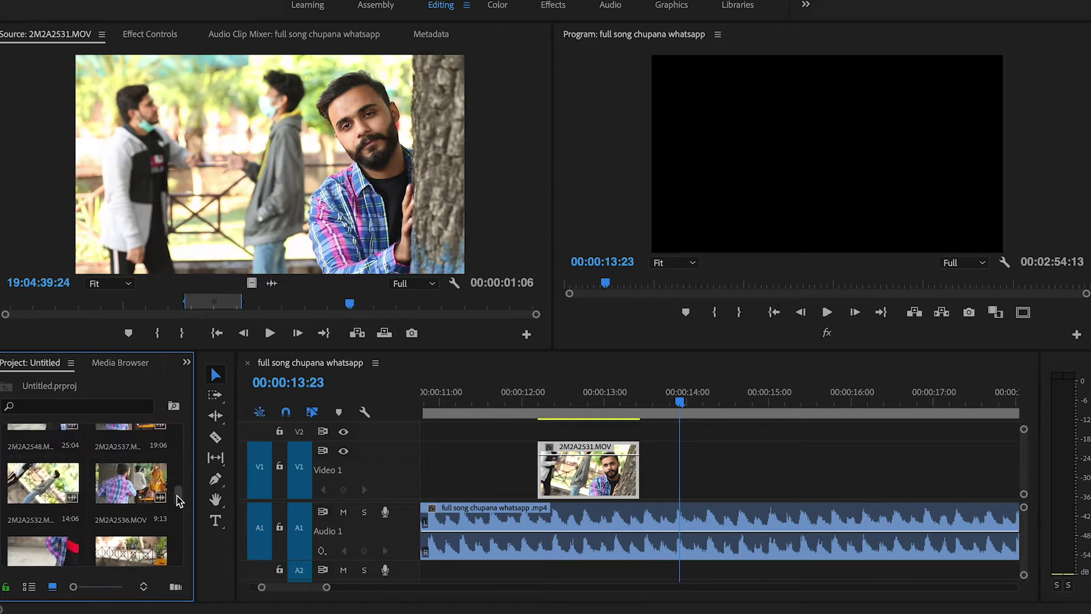
double_click(142, 486)
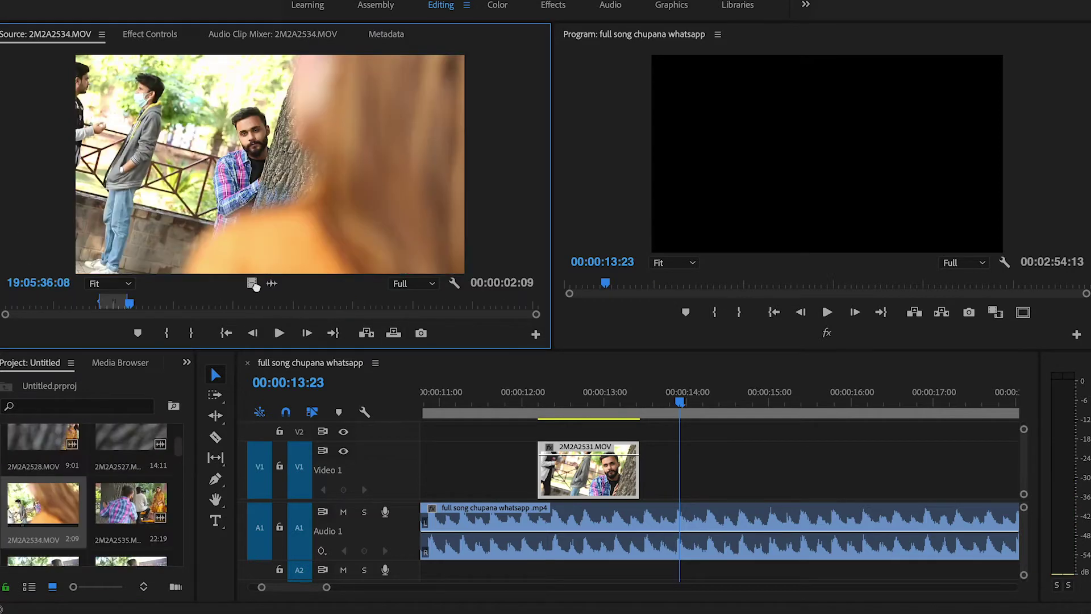
drag(252, 283, 652, 474)
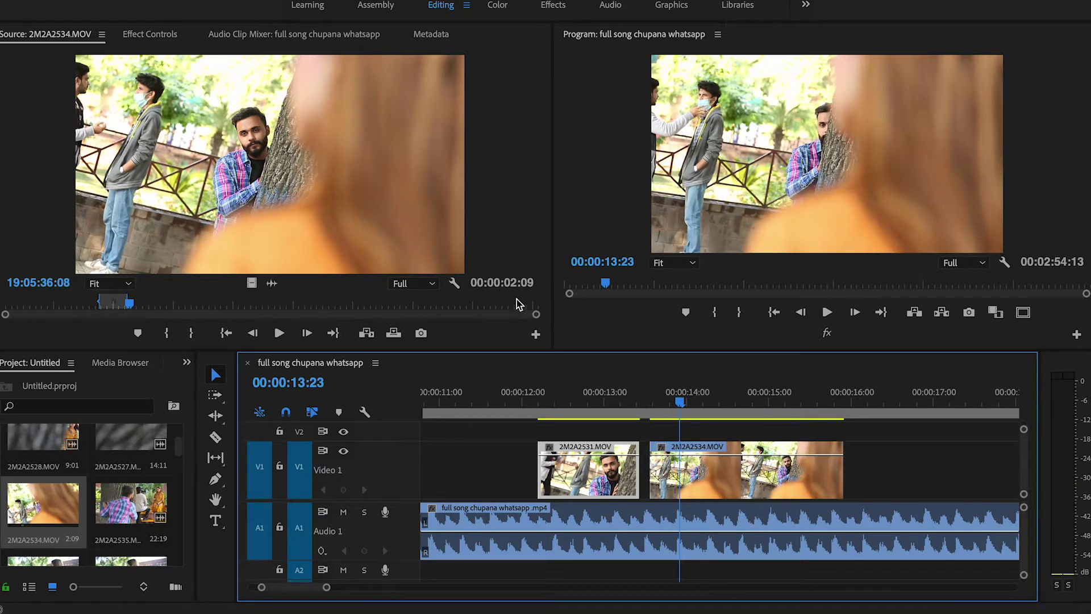
drag(708, 481, 700, 481)
Step: Play back the two adjoining clips from just before 00:00:12:00, replaying the cut between them
click(509, 401)
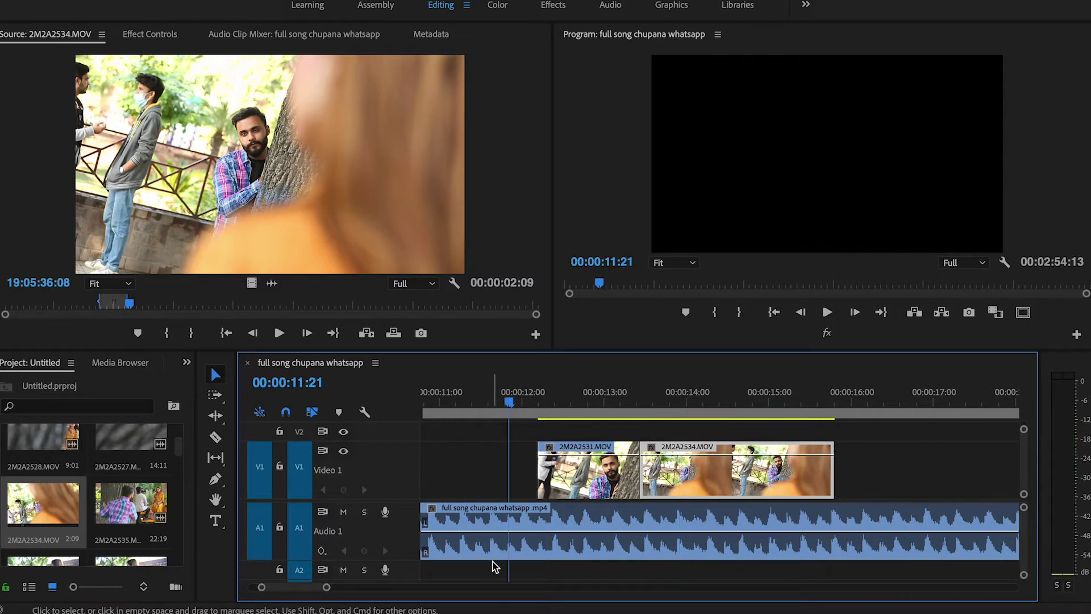
key(space)
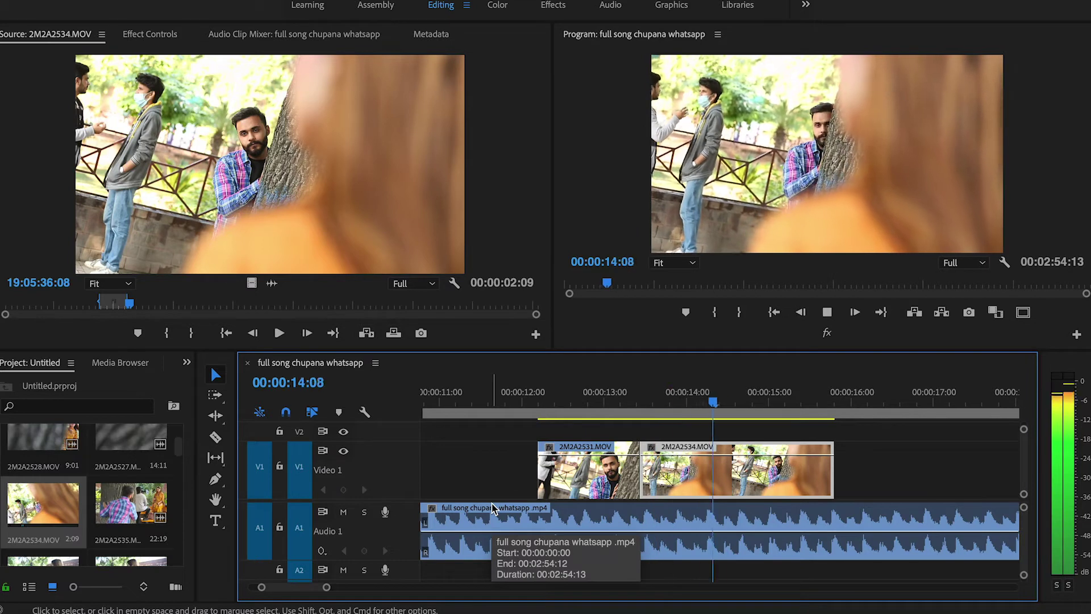
key(space)
drag(574, 405, 620, 412)
key(space)
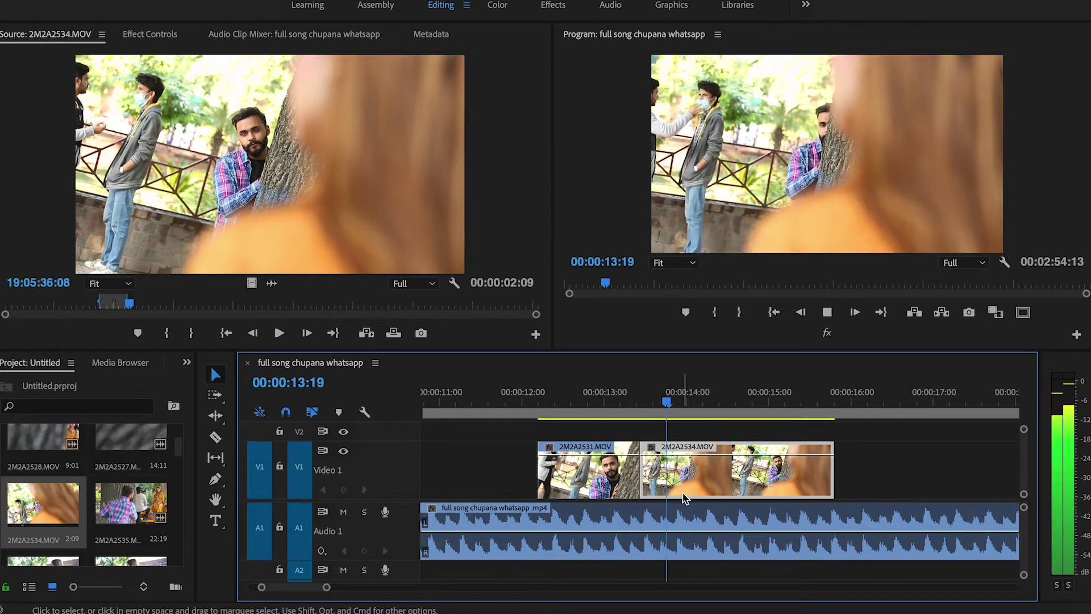
key(space)
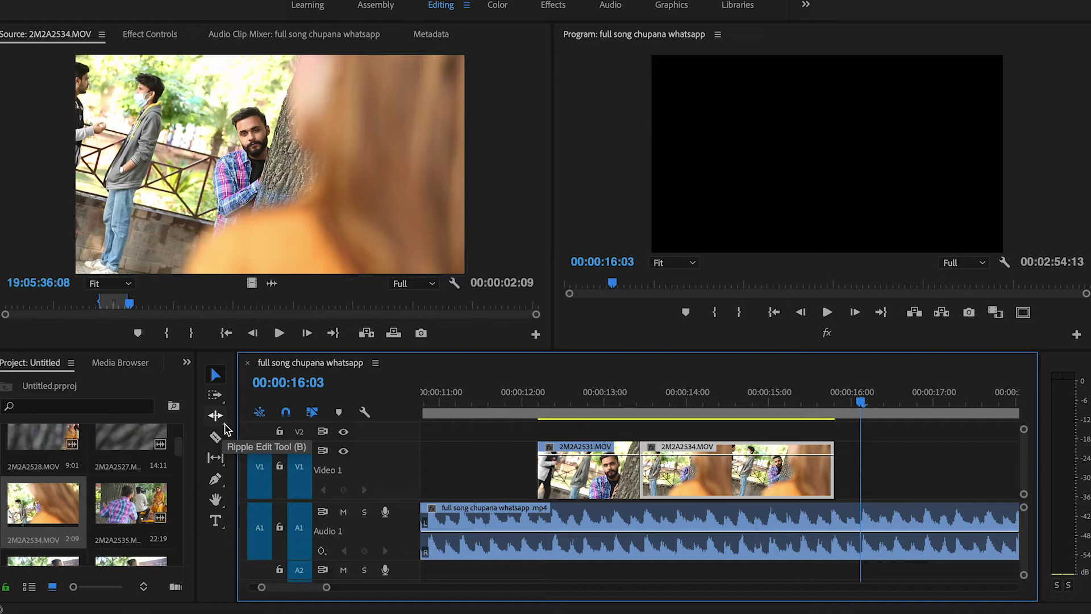
Step: Swap the Ripple Edit tool for the Rate Stretch tool, and return to the Selection tool
click(225, 424)
click(264, 448)
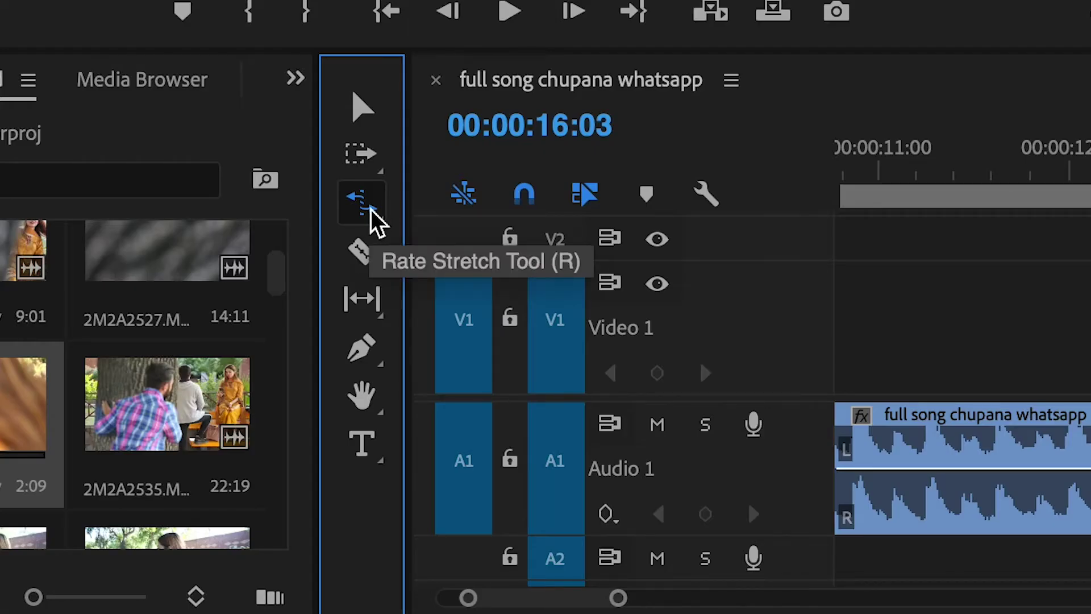
key(v)
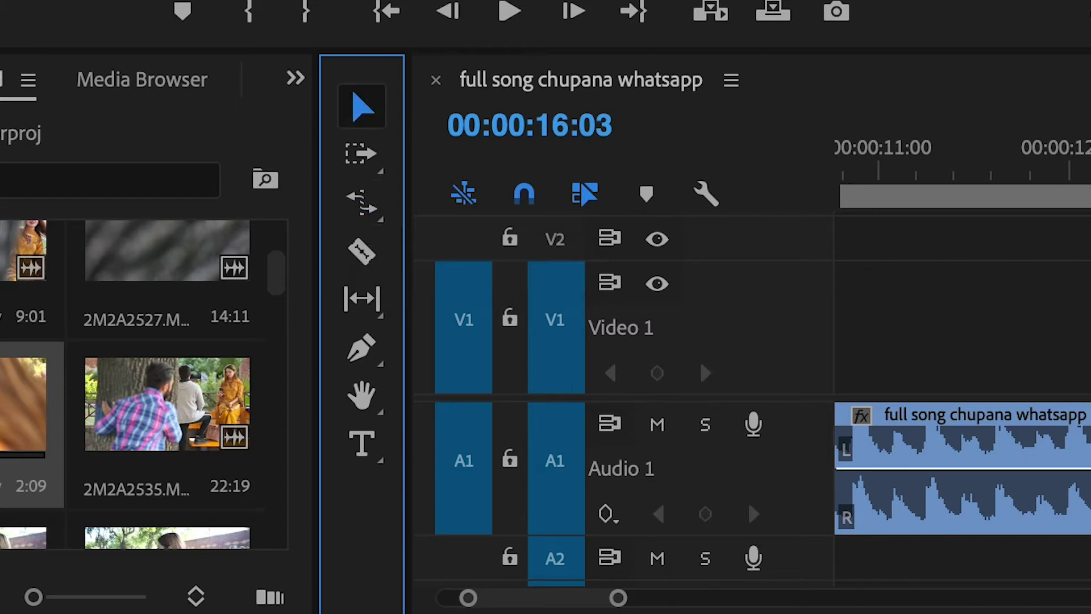
Step: Copy the adjoining 2M2A2531.MOV and 2M2A2534.MOV clips and paste them at 00:00:36:14 and again at 00:01:27:14
drag(889, 444, 469, 492)
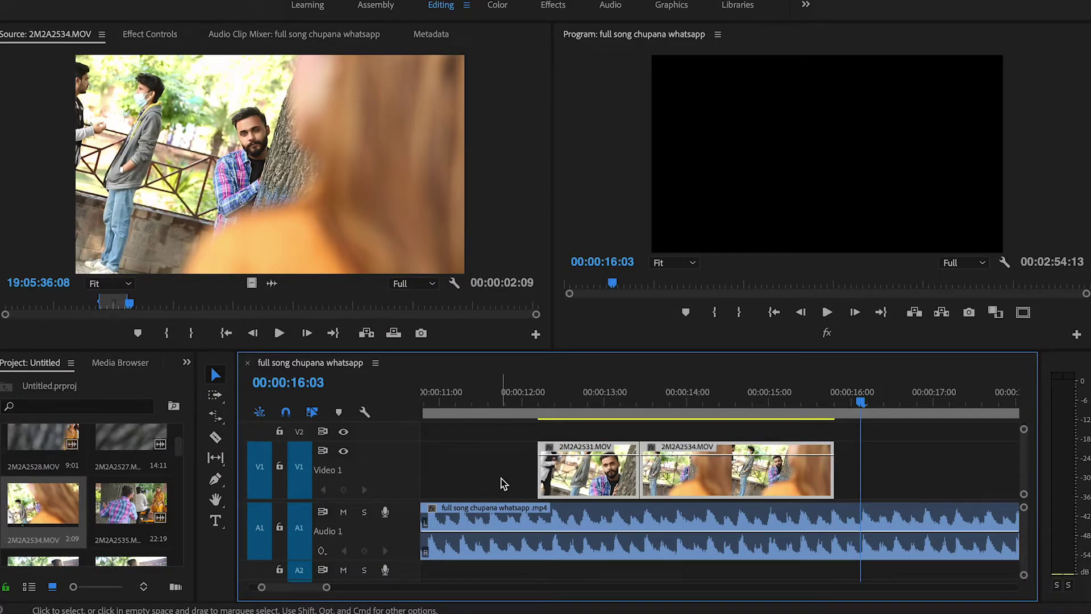
key(minus)
key(minus)
key(minus)
drag(749, 403, 719, 416)
click(798, 391)
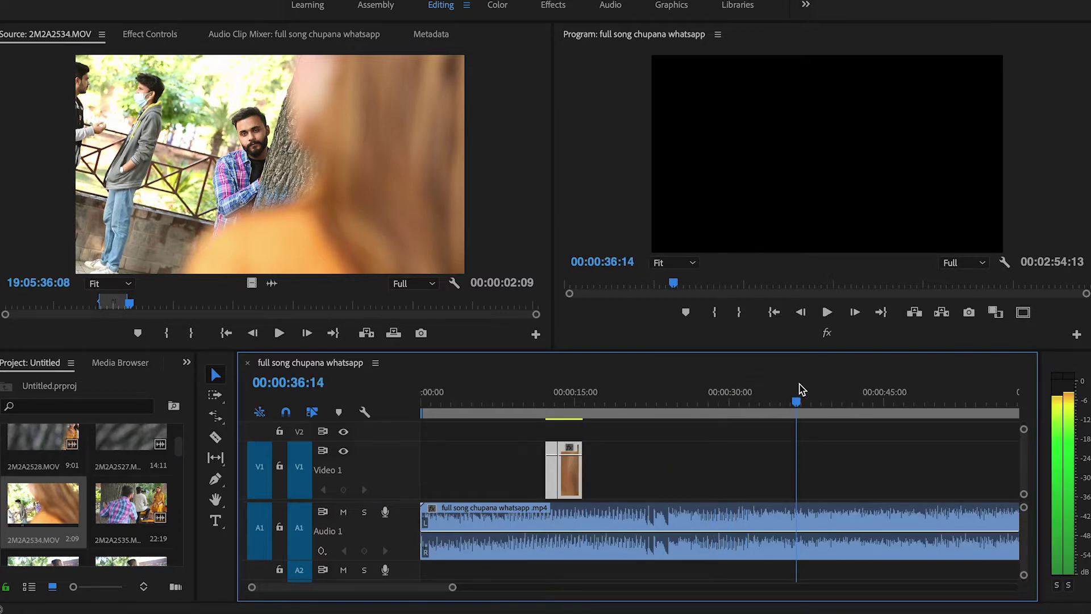
key(ctrl+v)
drag(572, 447, 451, 478)
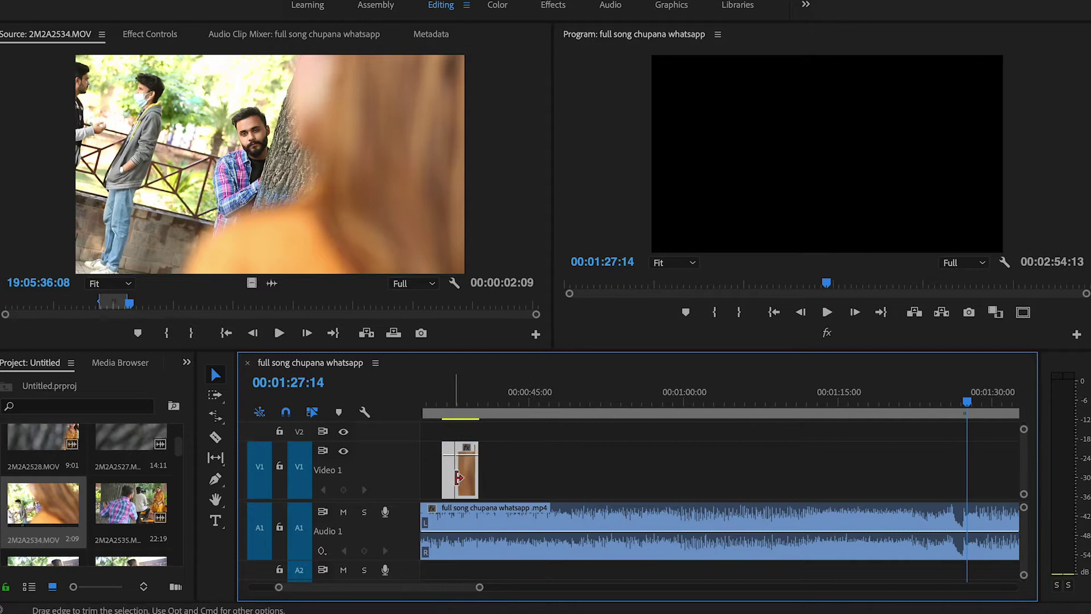
key(ctrl+v)
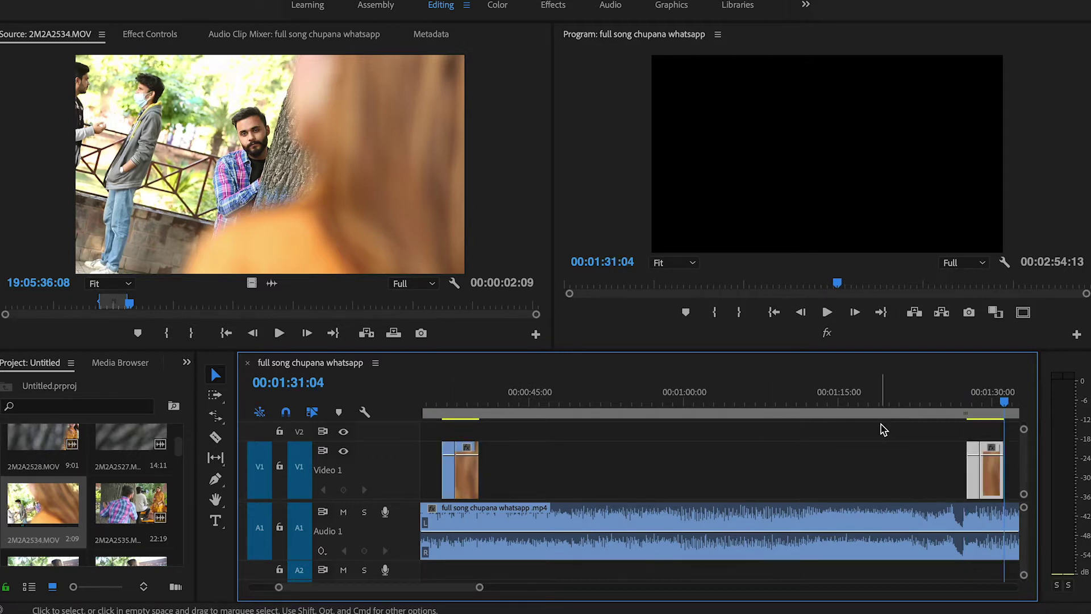
Step: Move the last pasted 2M2A2534.MOV clip about 3 seconds later to leave a gap after 2M2A2531.MOV
key(equal)
key(equal)
key(equal)
key(minus)
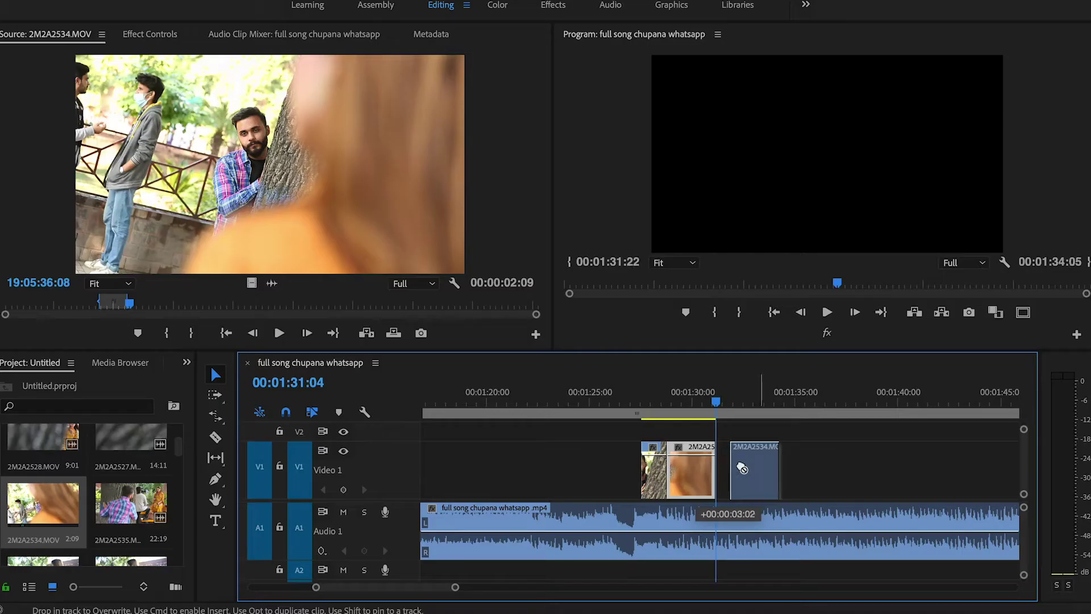
drag(711, 472, 670, 471)
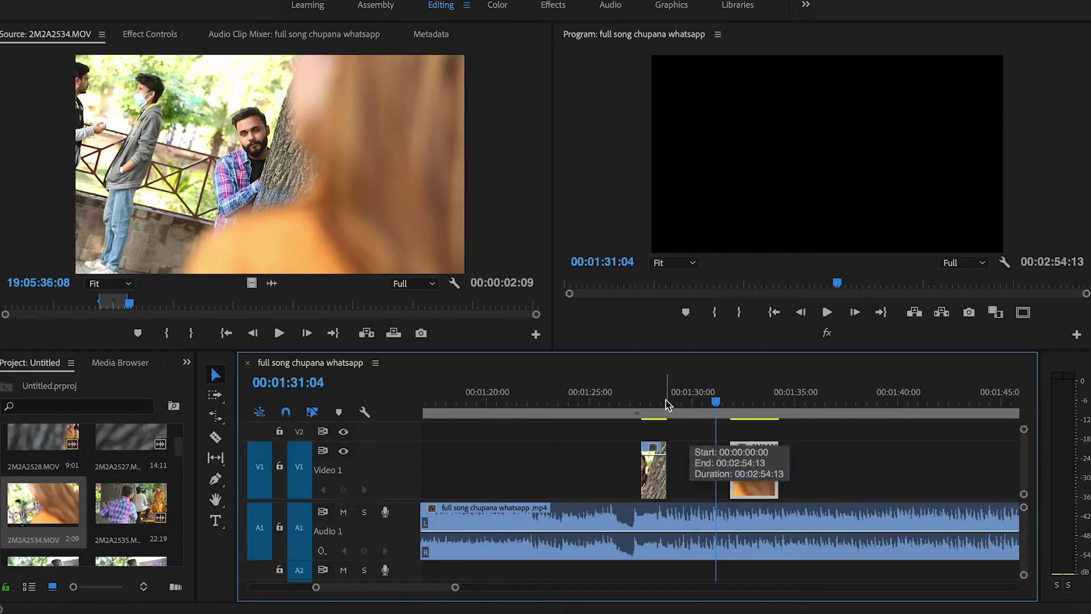
Step: Rate-stretch the end of the 2M2A2531.MOV clip at 00:01:27:14 to a duration of 00:00:02:05
click(653, 401)
key(equal)
key(equal)
key(equal)
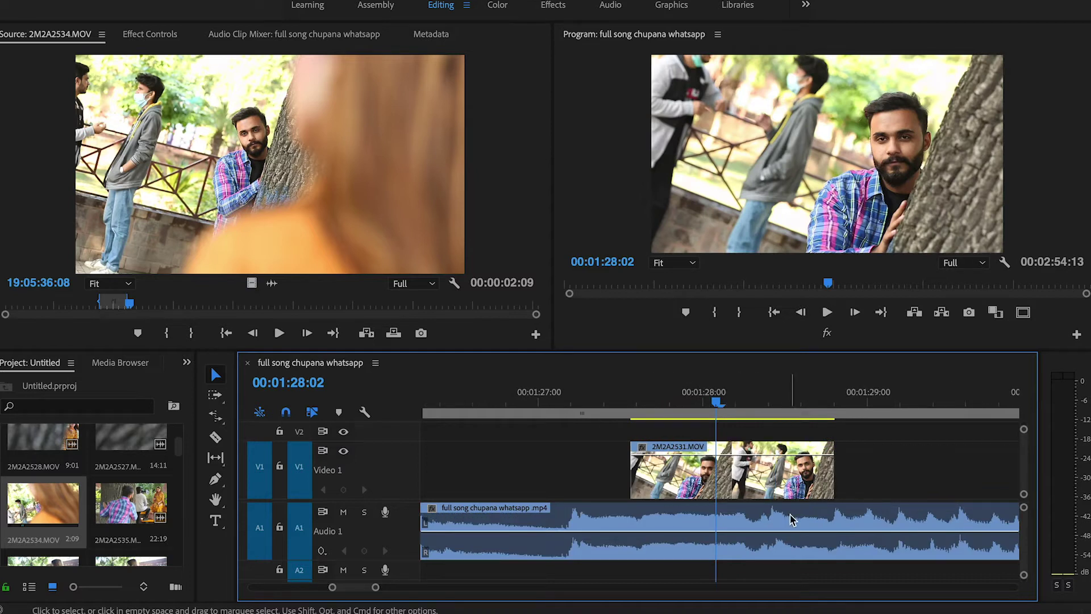
click(215, 415)
drag(827, 471, 919, 464)
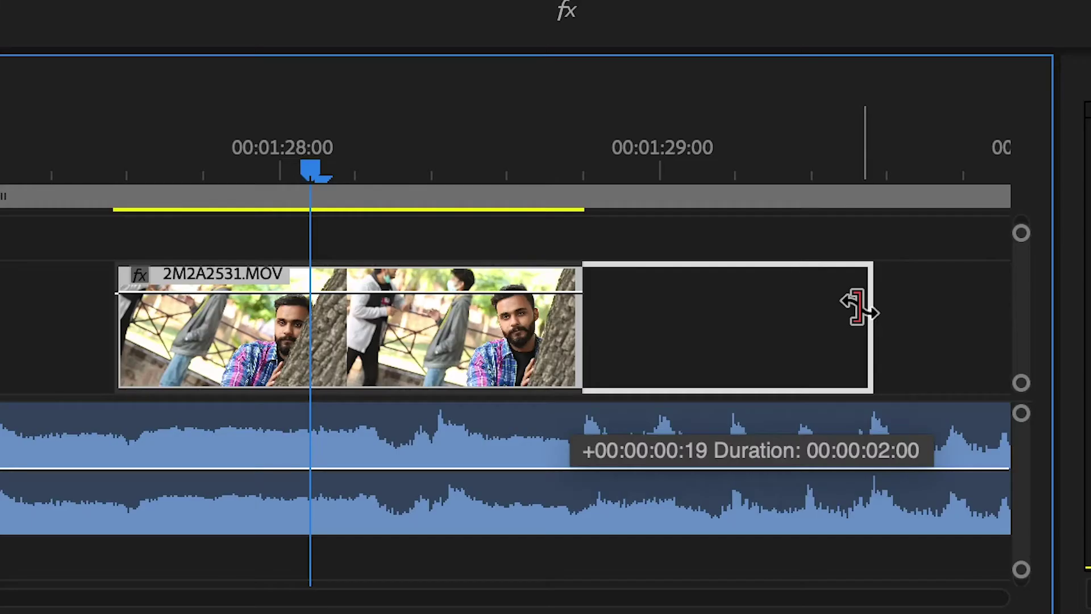
drag(858, 307, 934, 303)
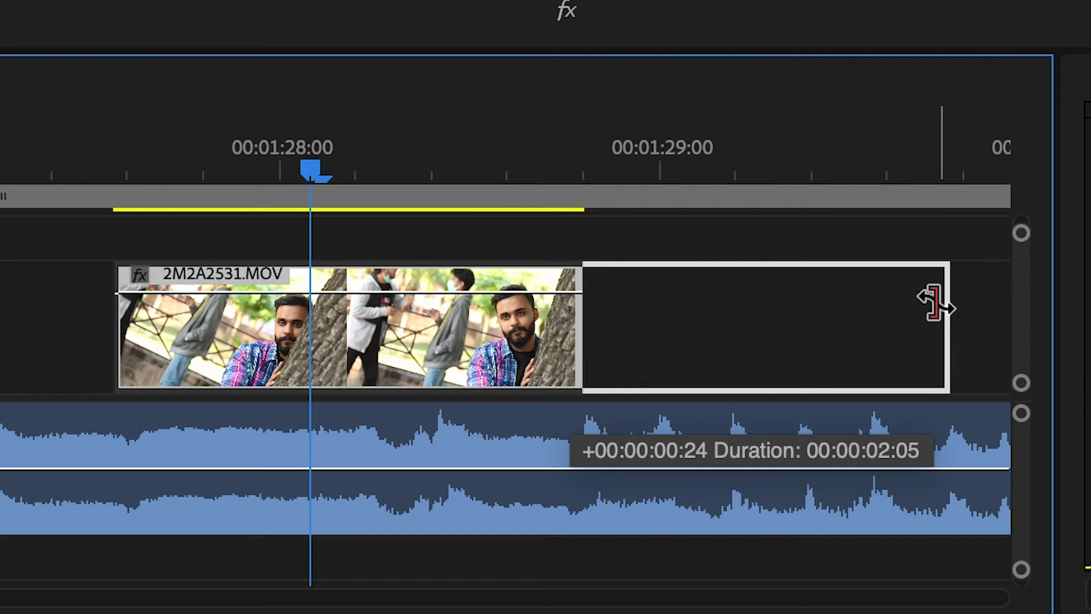
drag(935, 302, 934, 303)
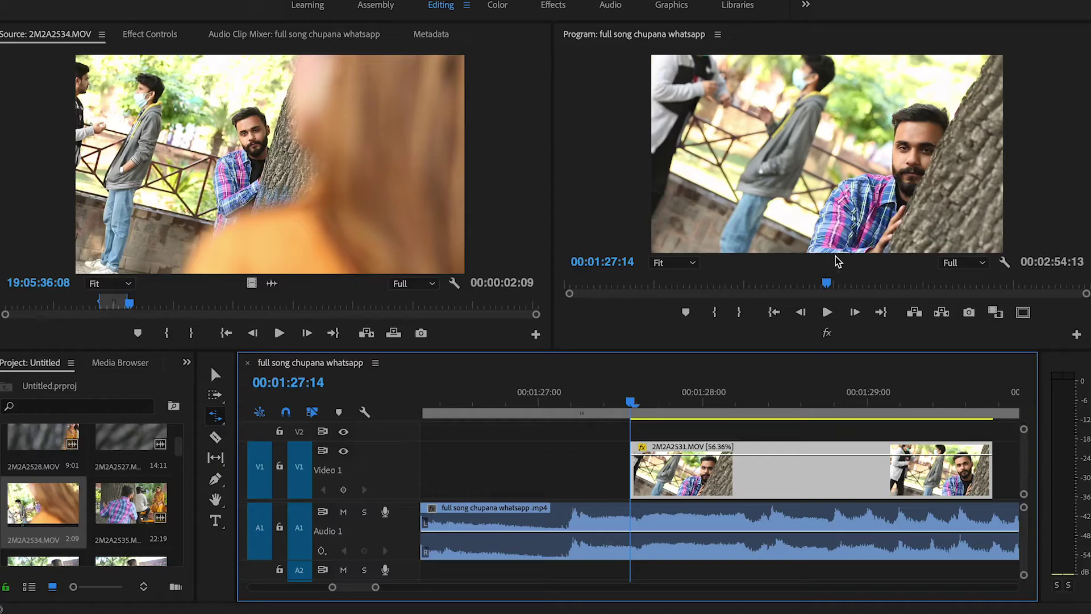
Step: Review the end of the stretched clip and play the unstretched 2M2A2531.MOV copy from 00:00:36:14 for comparison
click(834, 278)
key(Left)
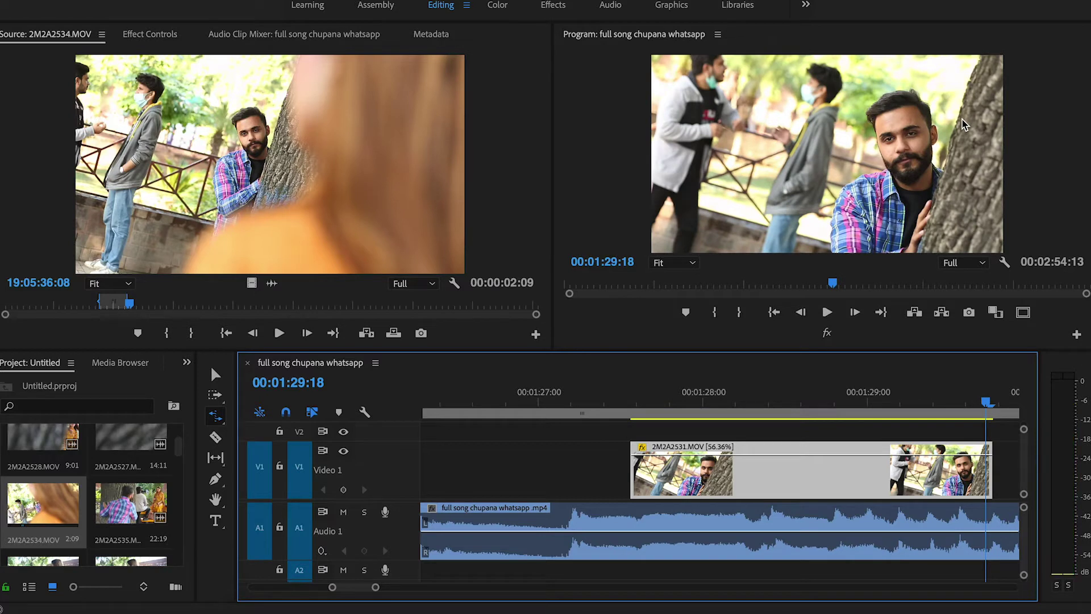
key(minus)
key(minus)
key(minus)
click(450, 402)
drag(452, 400, 457, 401)
key(equal)
key(equal)
key(equal)
key(equal)
key(equal)
key(Up)
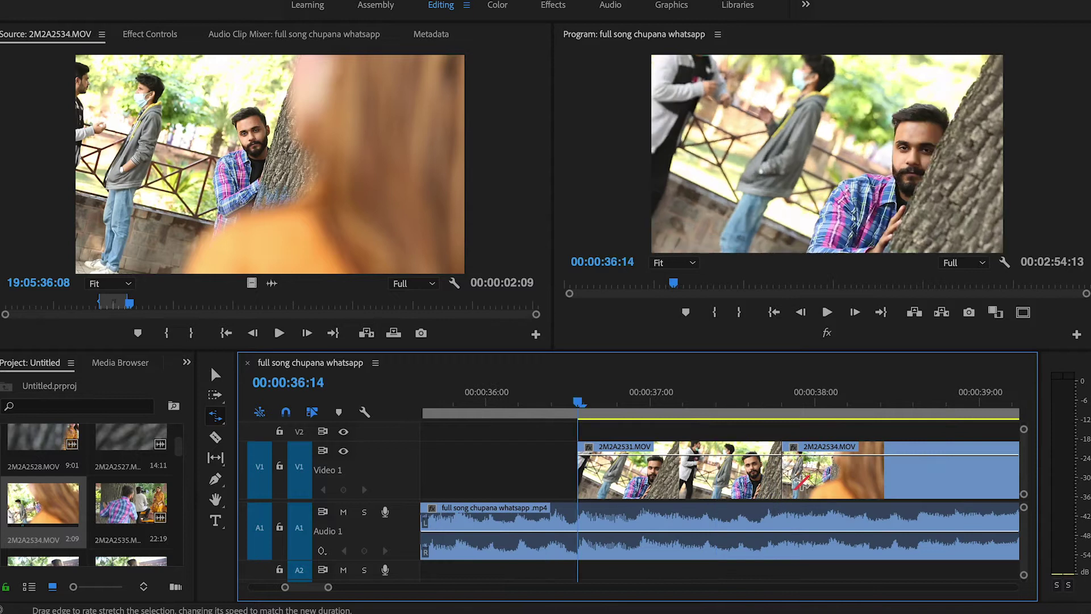
key(space)
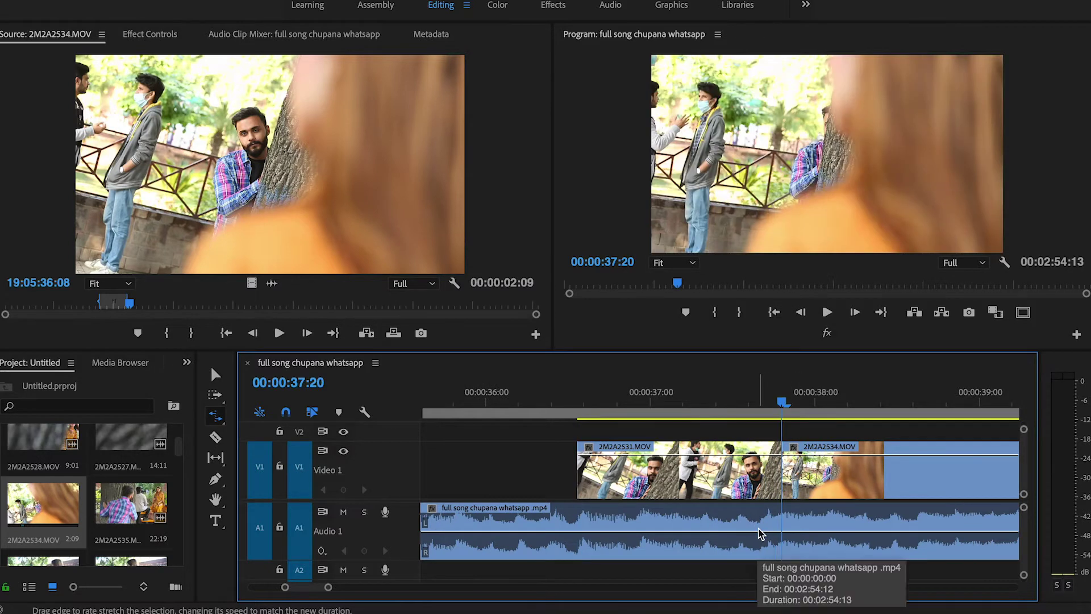
Step: Return to the stretched 2M2A2531.MOV clip at 00:01:27:14 and play it through to check its slower speed
key(minus)
key(minus)
key(minus)
key(minus)
key(minus)
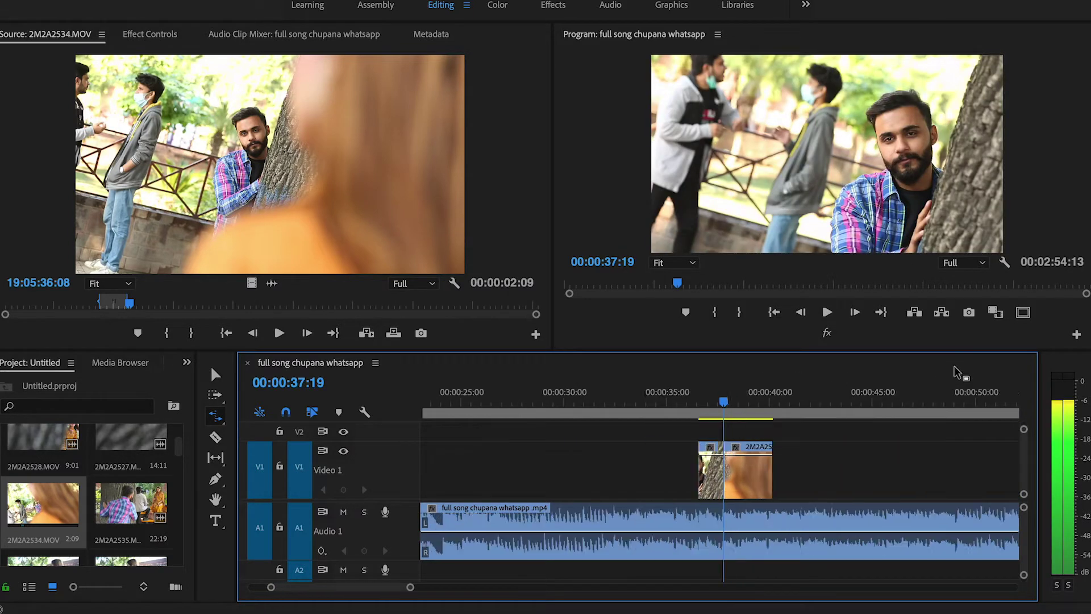
click(879, 405)
key(equal)
key(equal)
key(equal)
key(equal)
key(equal)
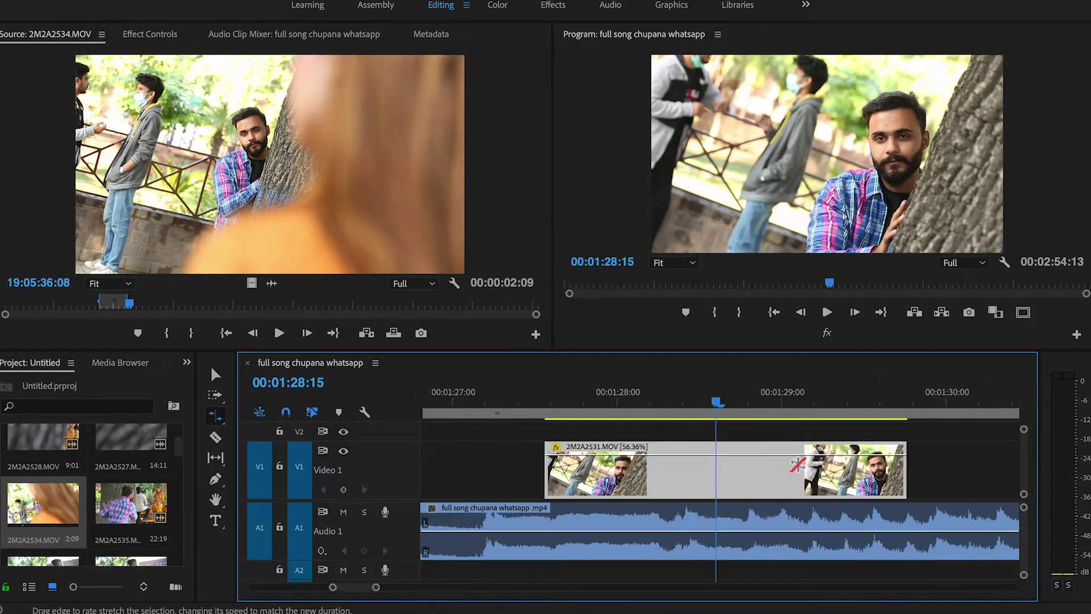
key(Up)
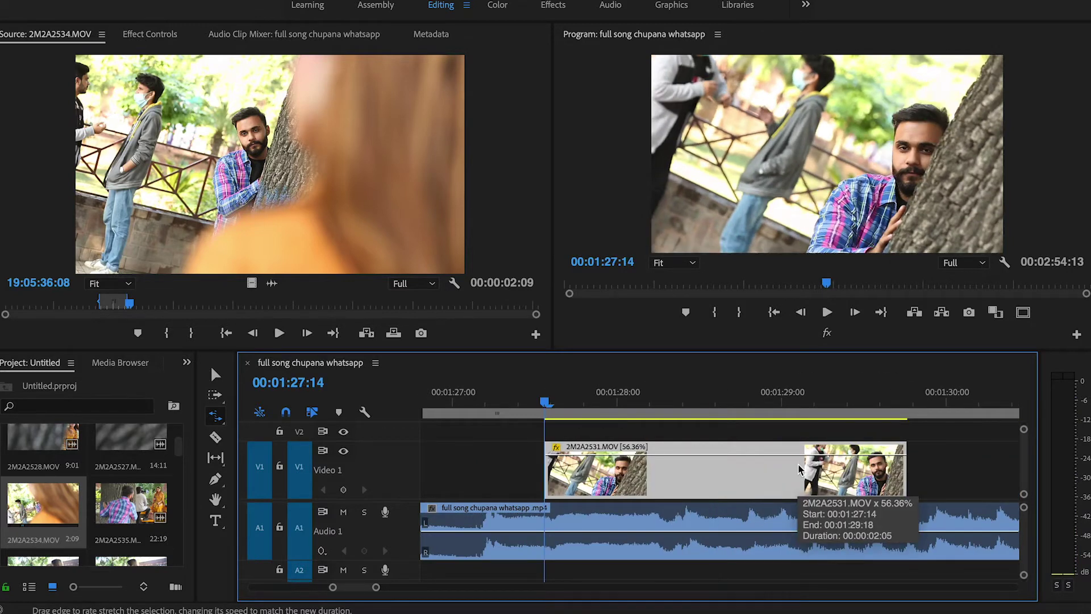
key(Down)
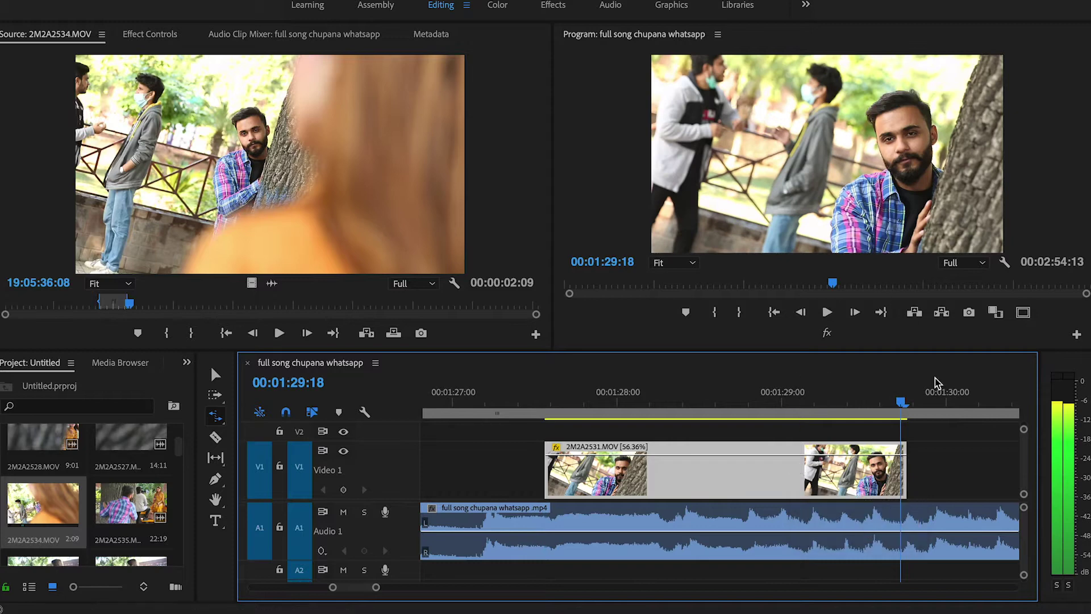
Step: Switch to the Selection tool and check the stretched 2M2A2531.MOV clip's Speed/Duration settings, accepting them as they are
key(v)
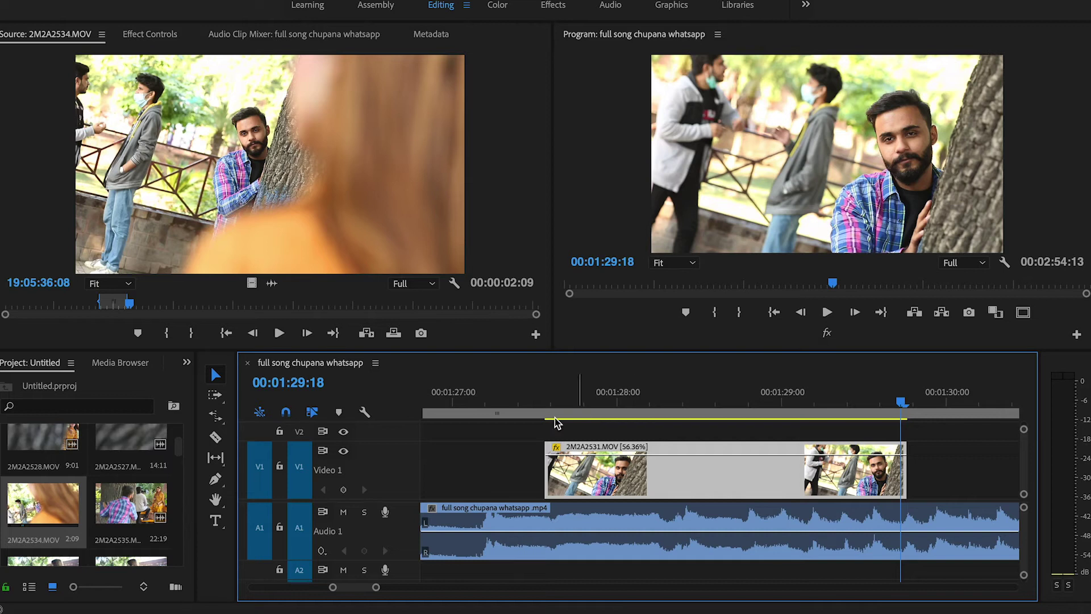
click(533, 414)
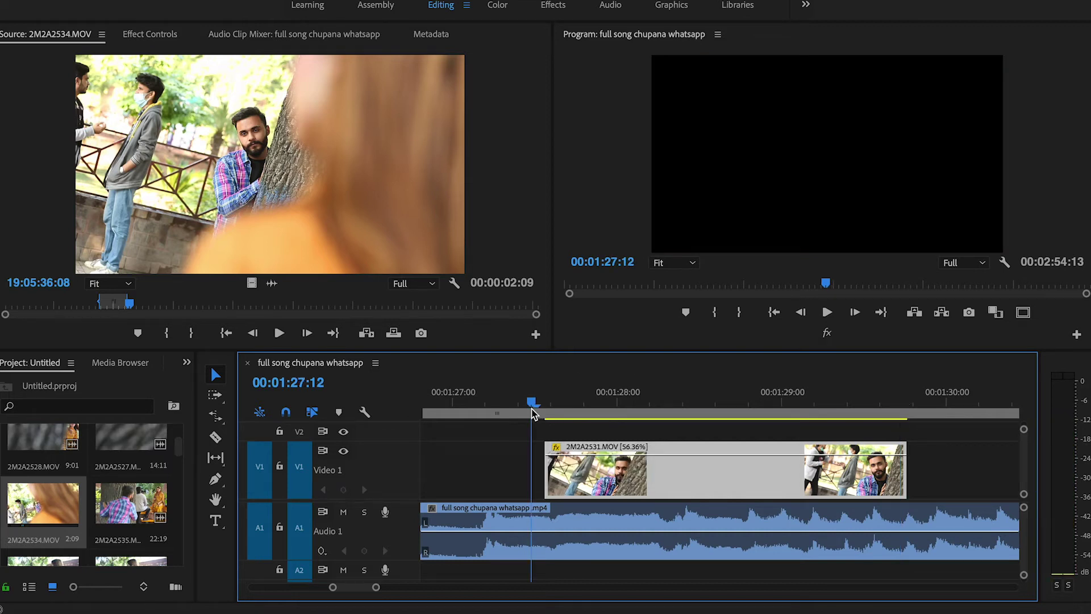
right_click(640, 467)
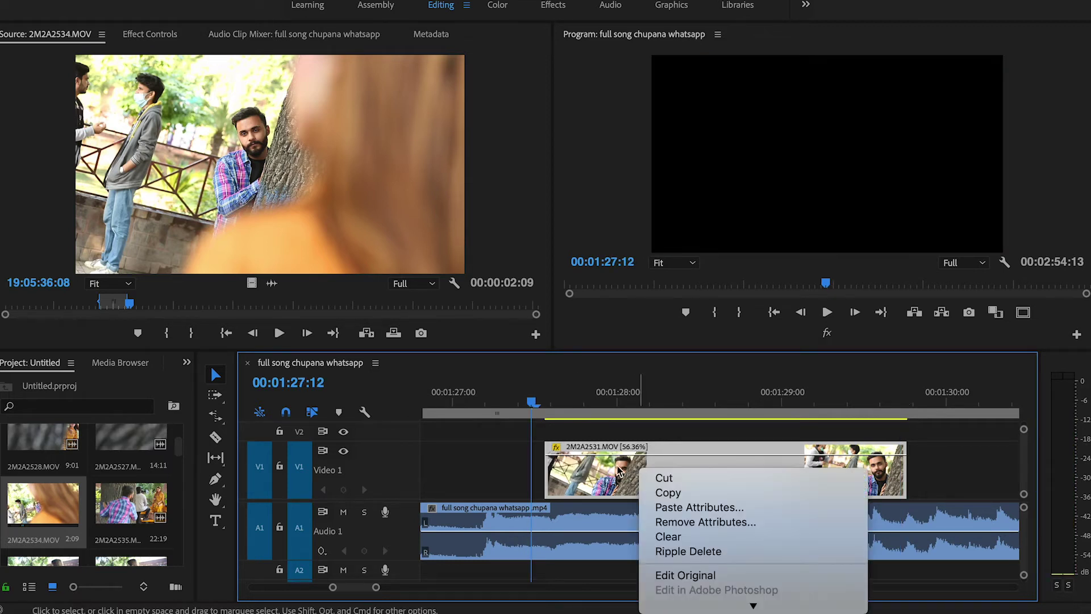
key(Escape)
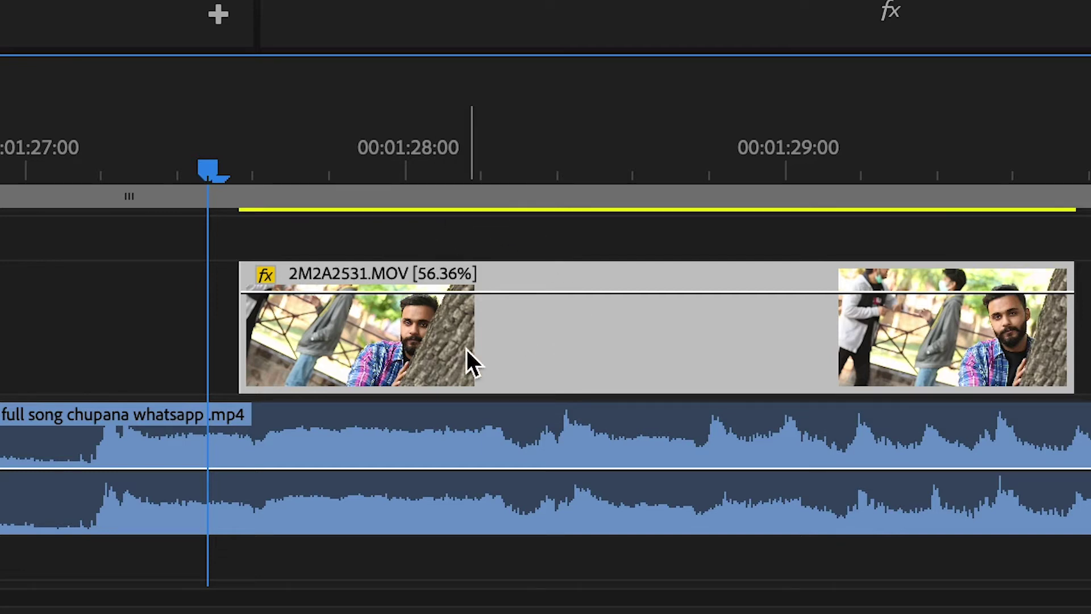
mouse_move(466, 349)
right_click(467, 352)
scroll(732, 341, down, 10)
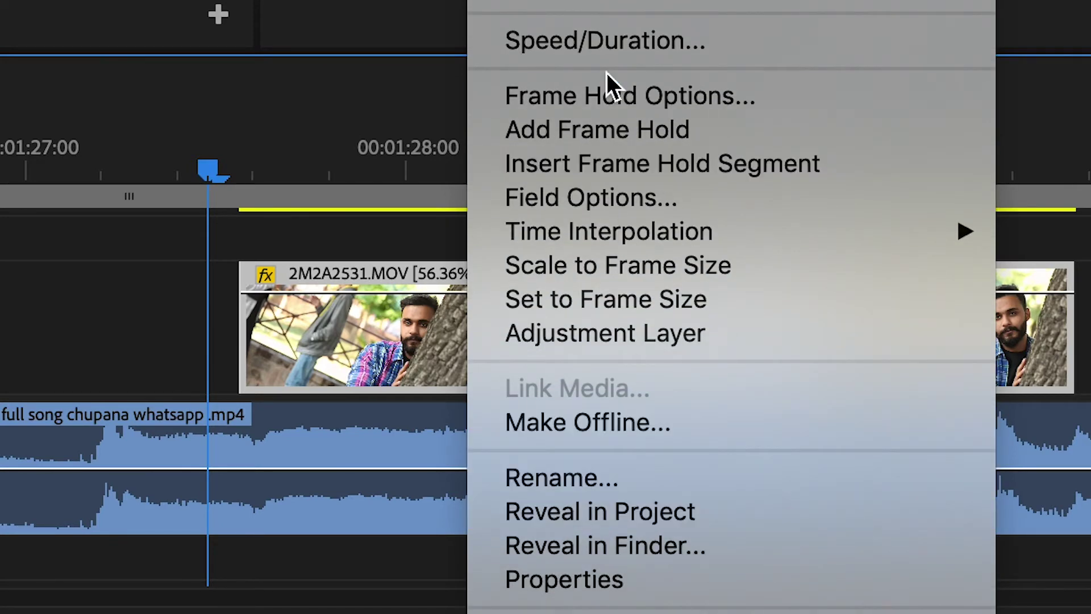
click(585, 38)
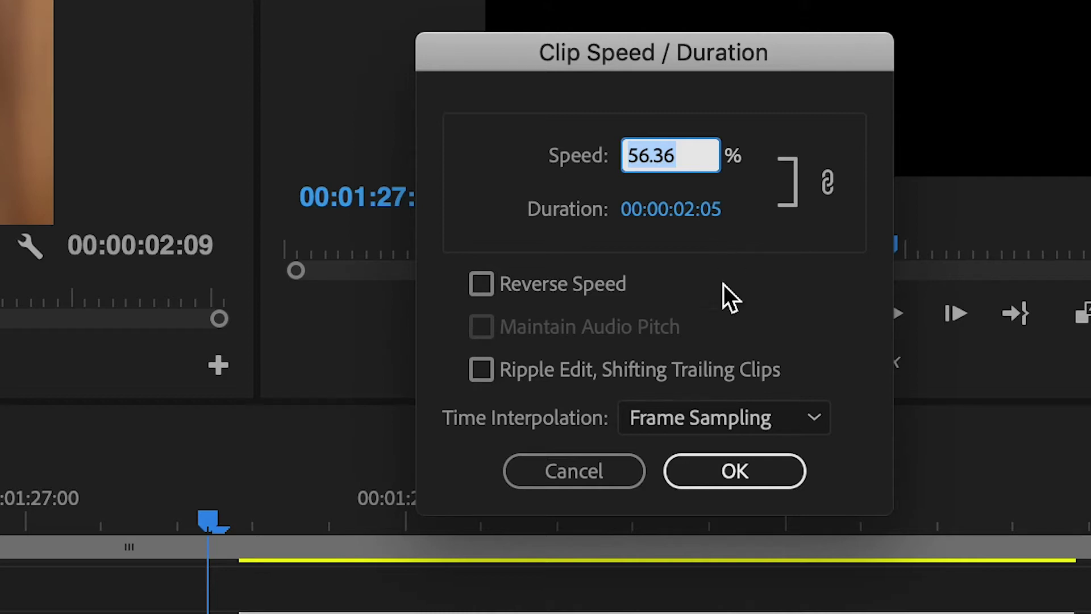
click(764, 475)
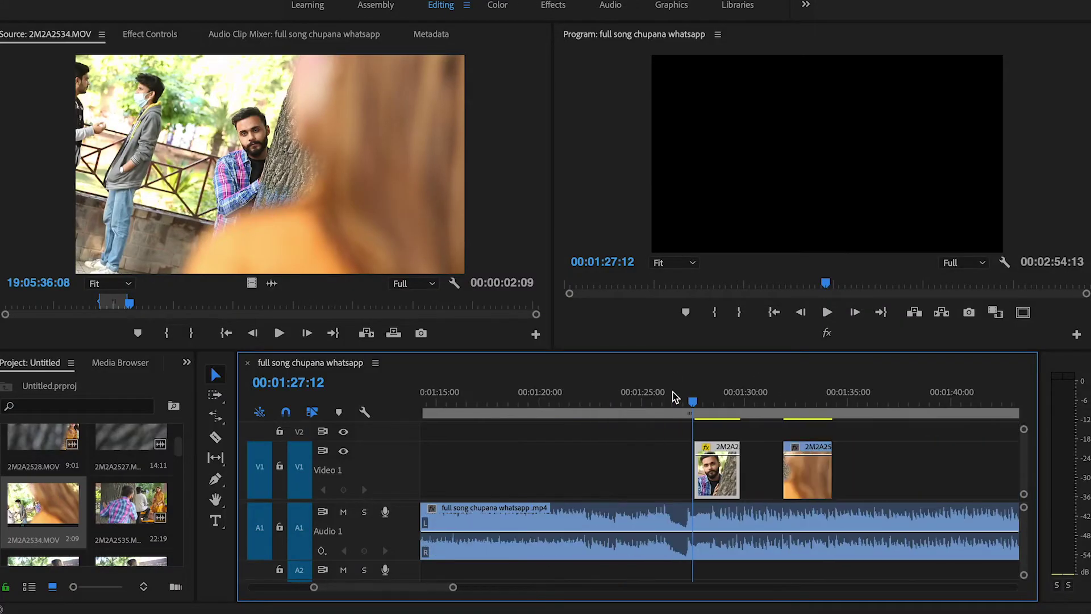
Step: Copy the unstretched 2M2A2531.MOV clip from near 00:00:36 to V1 and position it just after 00:01:24:16, ahead of the stretched clip
key(minus)
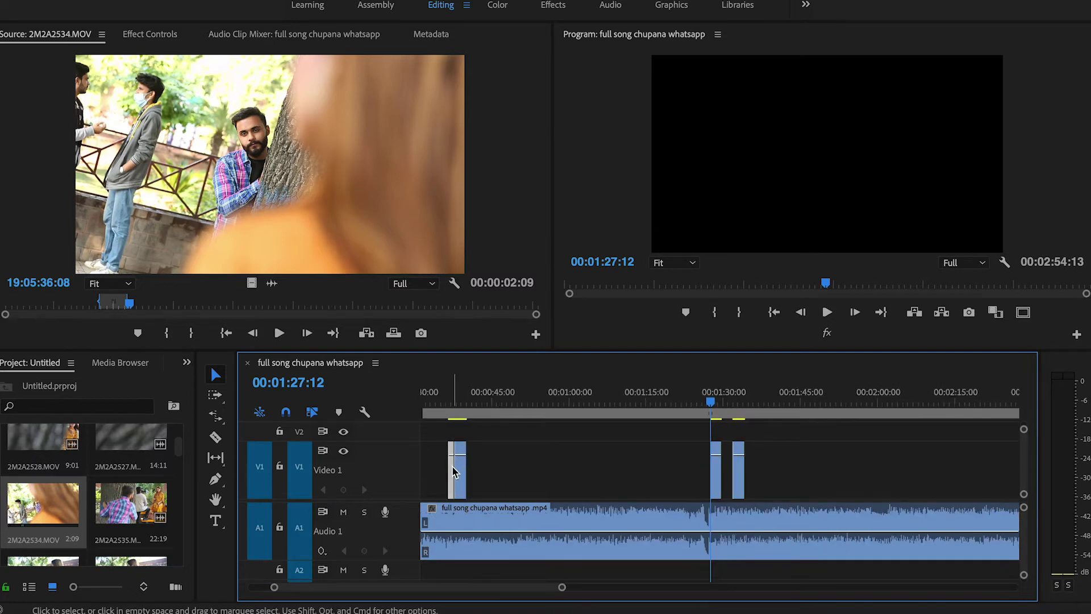
drag(692, 402, 696, 401)
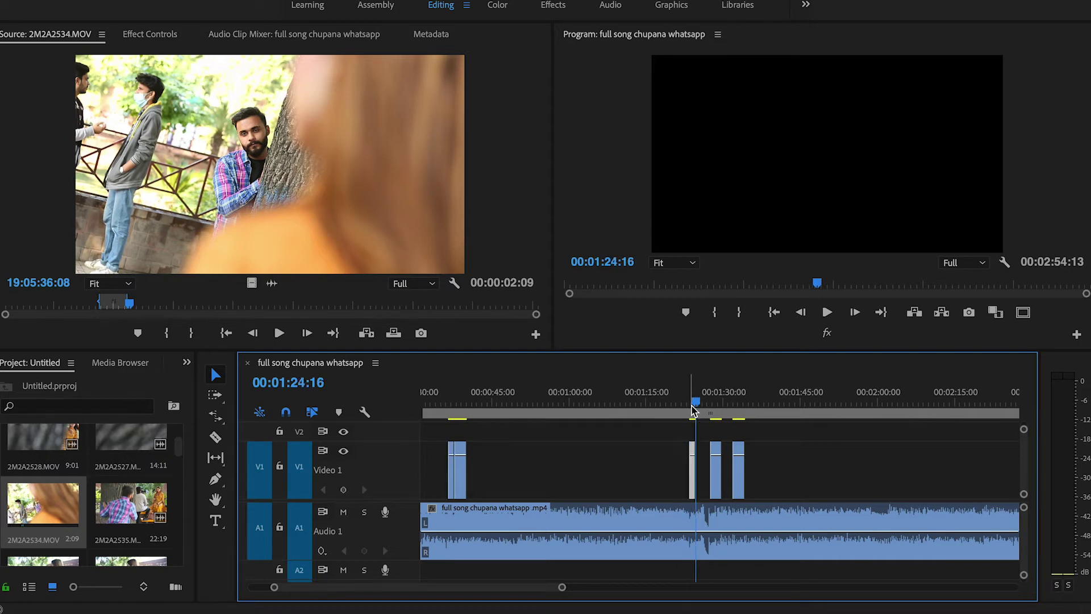
key(equal)
key(equal)
key(equal)
drag(695, 486, 744, 482)
key(equal)
key(equal)
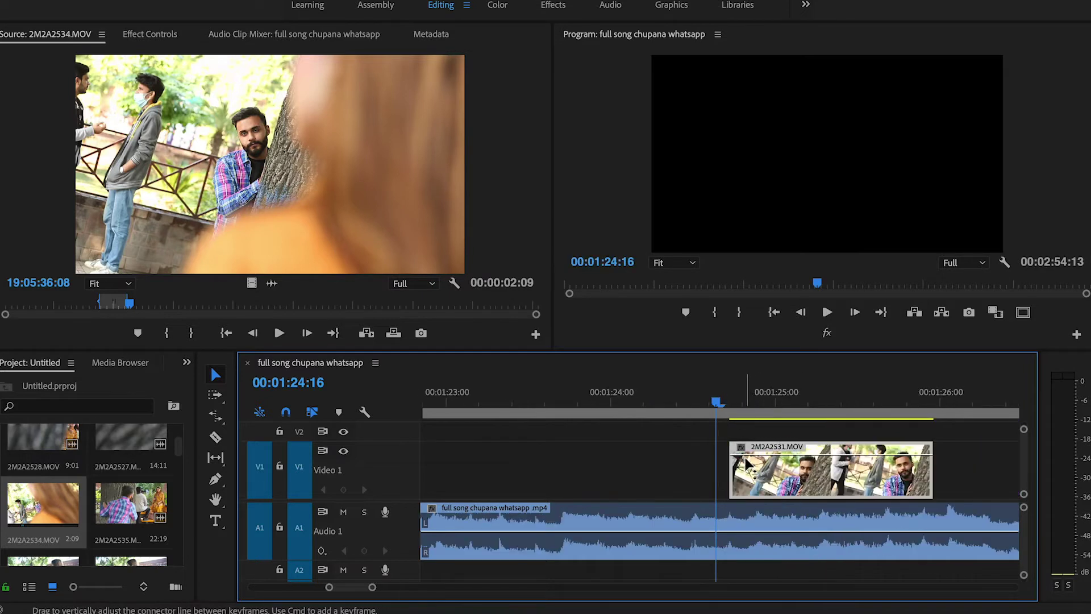
Step: Play the unstretched 2M2A2531.MOV copy from 00:01:24:16 to check its normal speed
key(minus)
key(space)
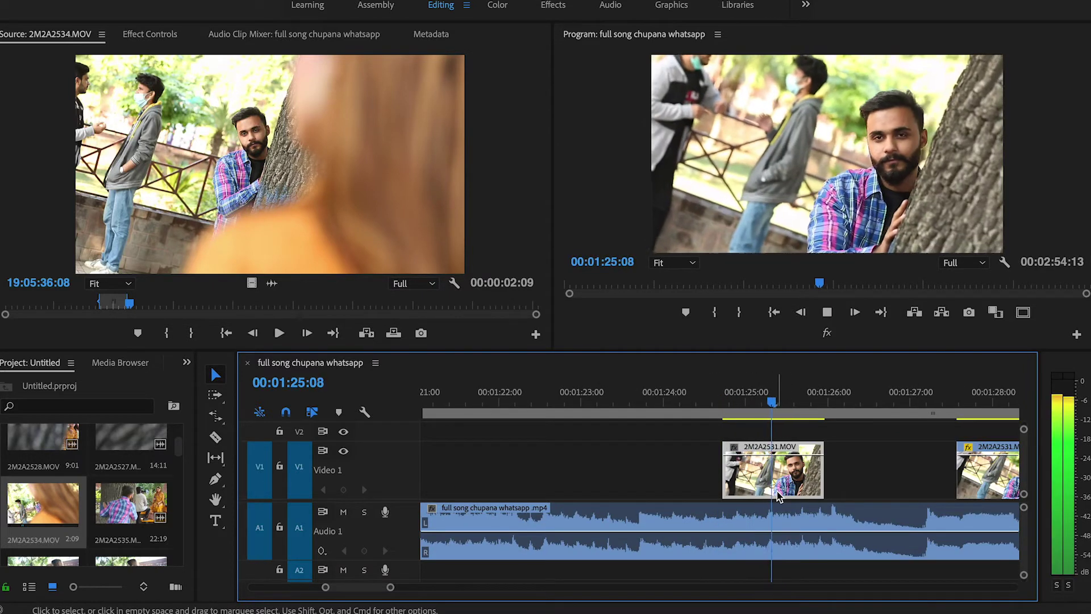
key(space)
Step: Move the stretched 2M2A2531.MOV clip to start at 00:01:27:04 and play it for comparison with the unstretched copy
drag(974, 470, 940, 469)
key(minus)
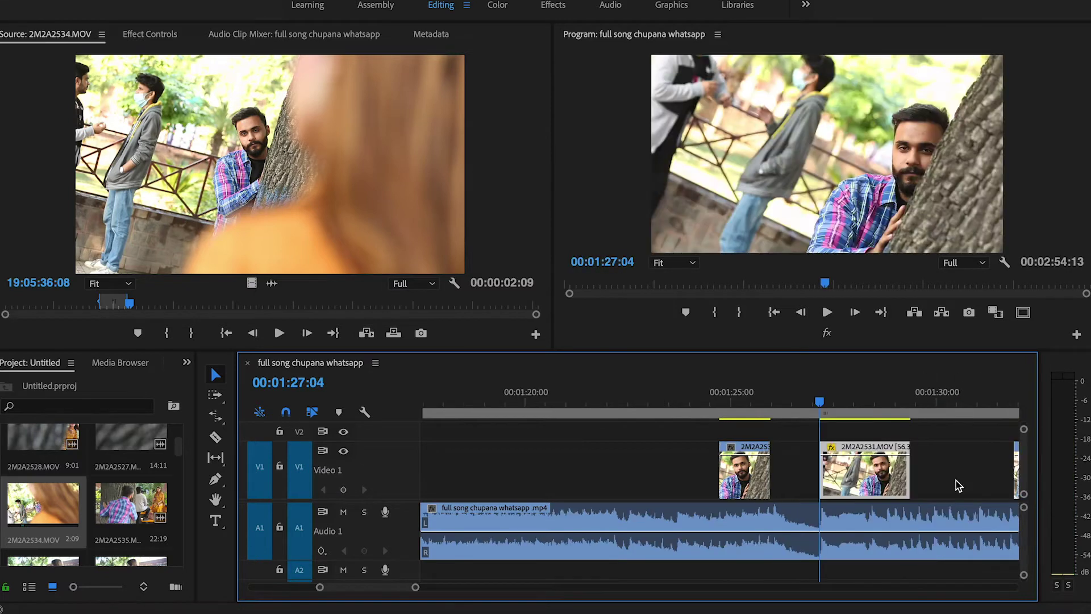
key(space)
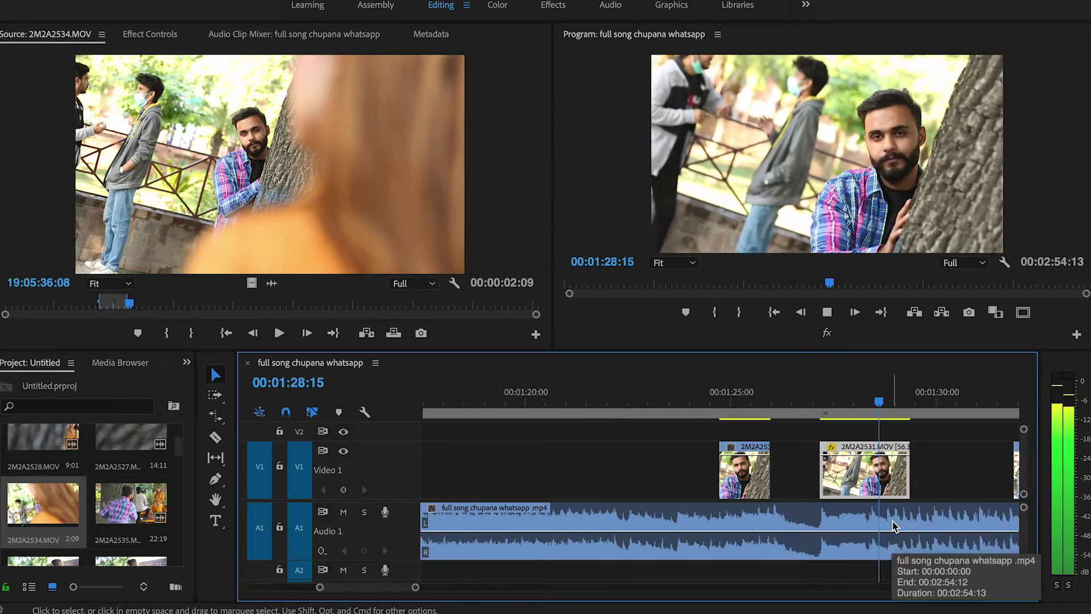
click(805, 401)
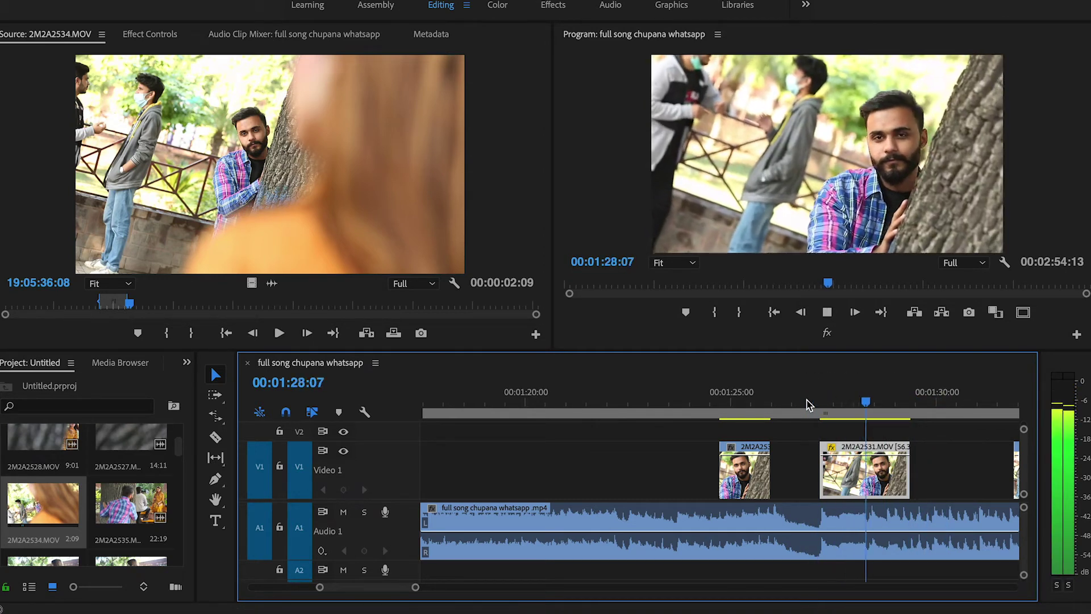
key(space)
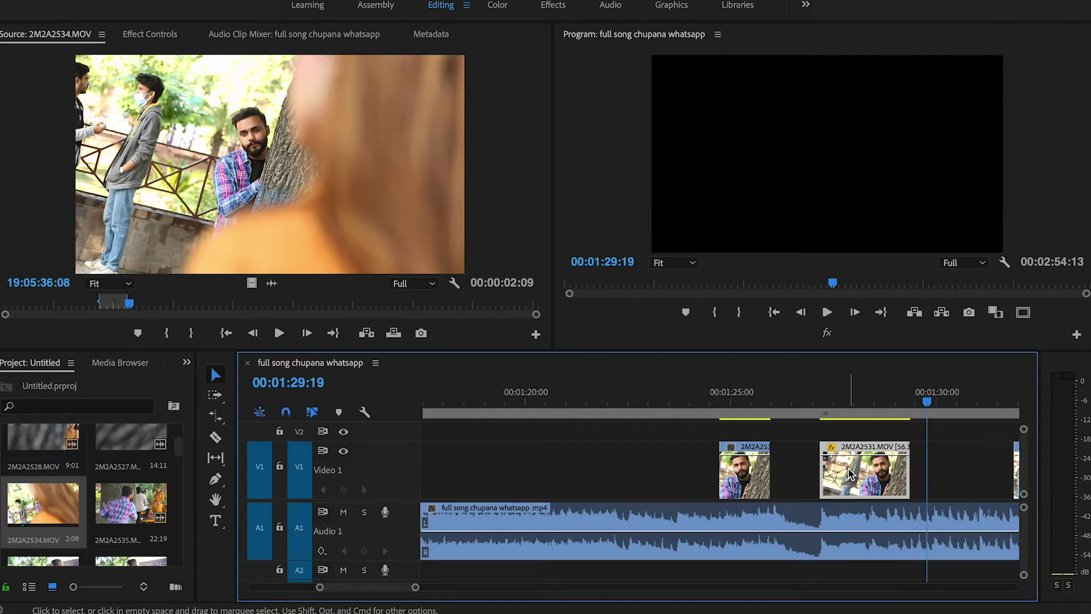
Step: Paste three spaced copies of the unstretched 2M2A2531.MOV clip on V1, the first at 00:01:06:03
click(753, 482)
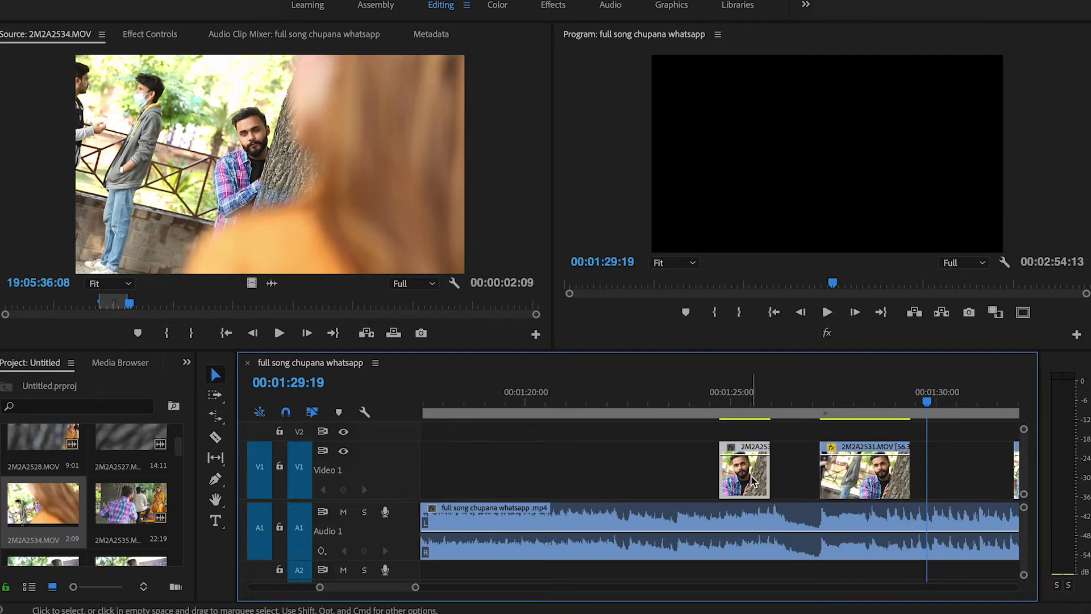
key(minus)
key(minus)
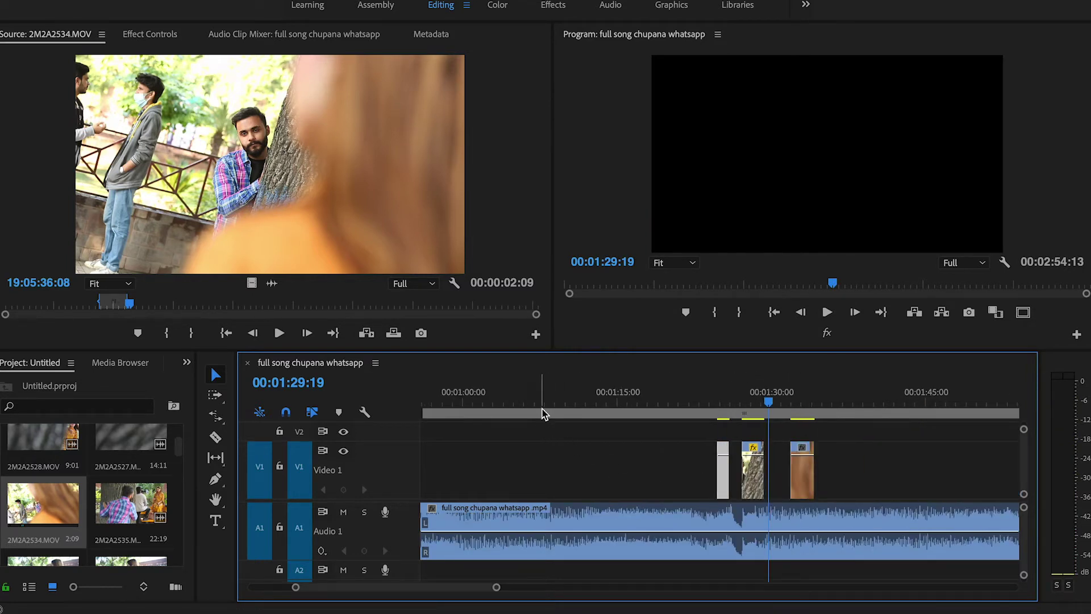
click(525, 404)
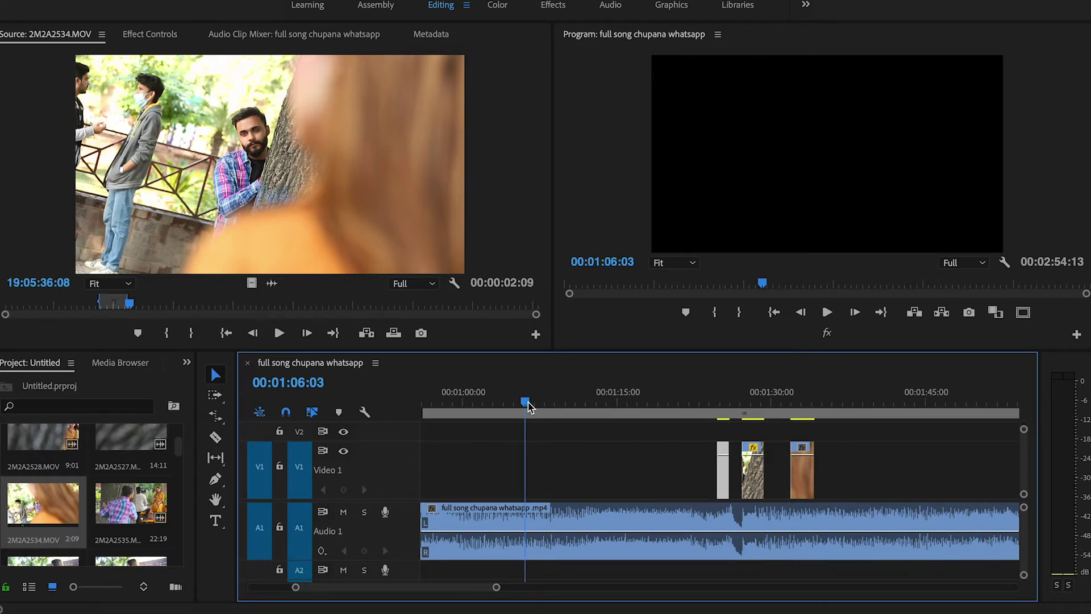
key(ctrl+v)
click(561, 404)
key(ctrl+v)
click(600, 405)
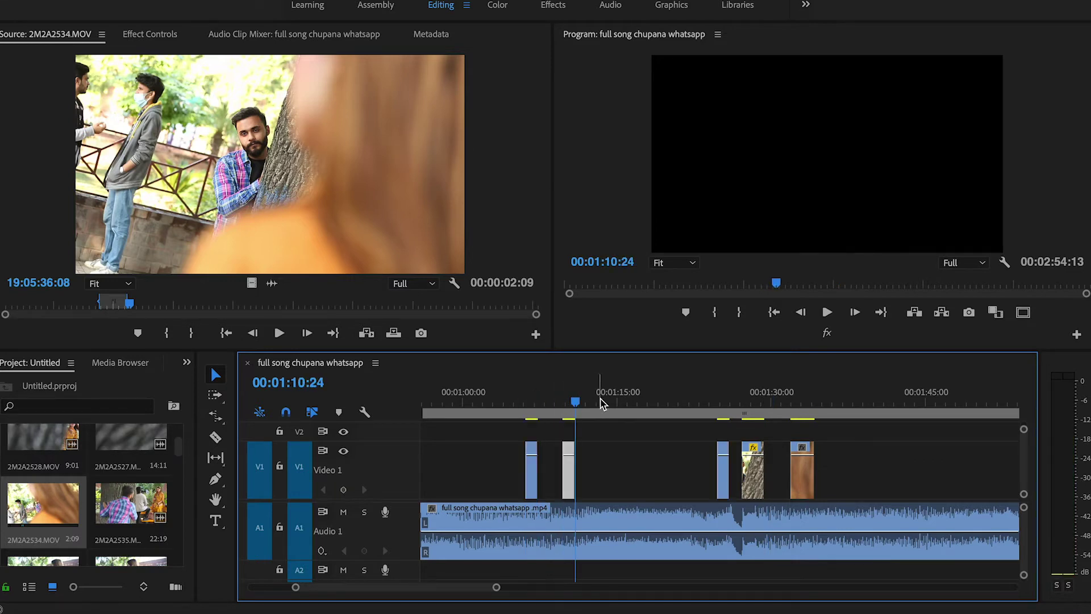
key(ctrl+v)
Step: Move the first pasted 2M2A2531.MOV copy earlier to start at about 00:01:05:07
click(525, 405)
key(equal)
key(equal)
key(equal)
key(equal)
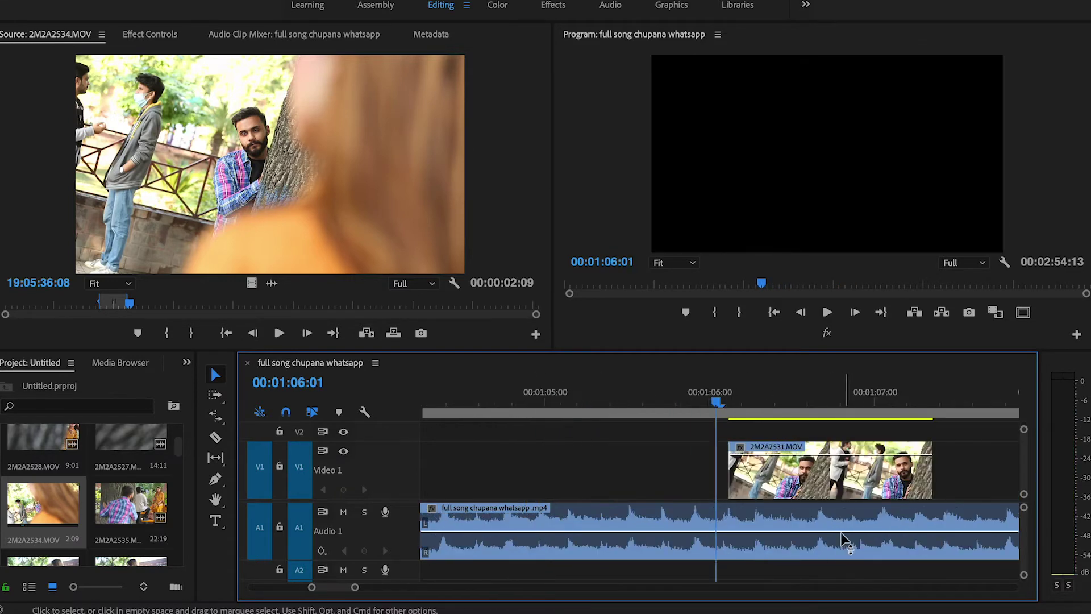
drag(820, 470, 682, 476)
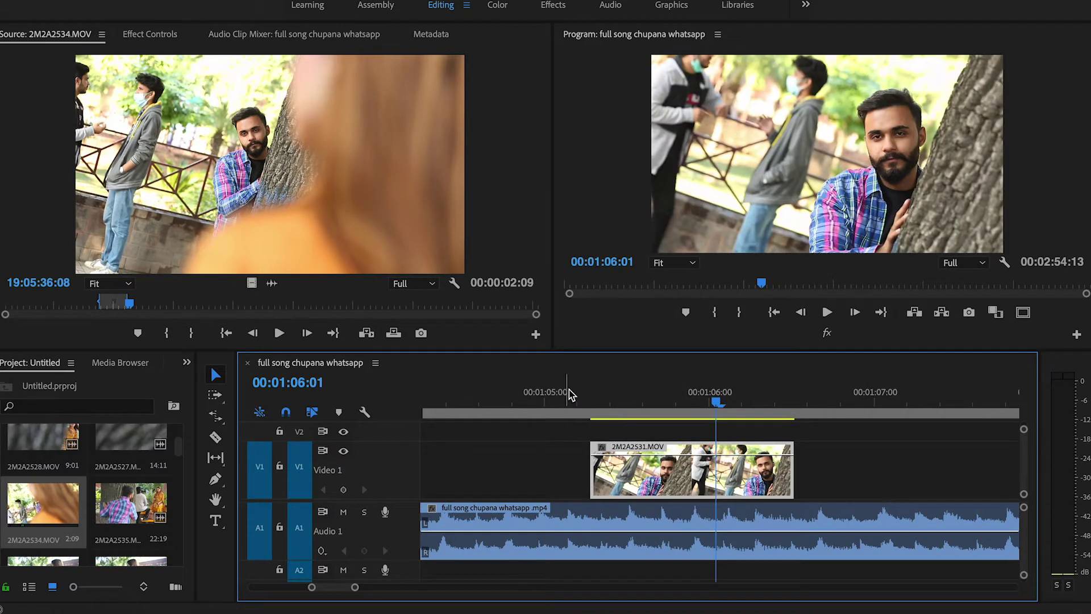
Step: Move the second pasted 2M2A2531.MOV copy closer to the first one, starting just before 00:01:07:00
click(578, 404)
key(minus)
key(minus)
drag(866, 483, 751, 483)
click(756, 403)
key(equal)
key(equal)
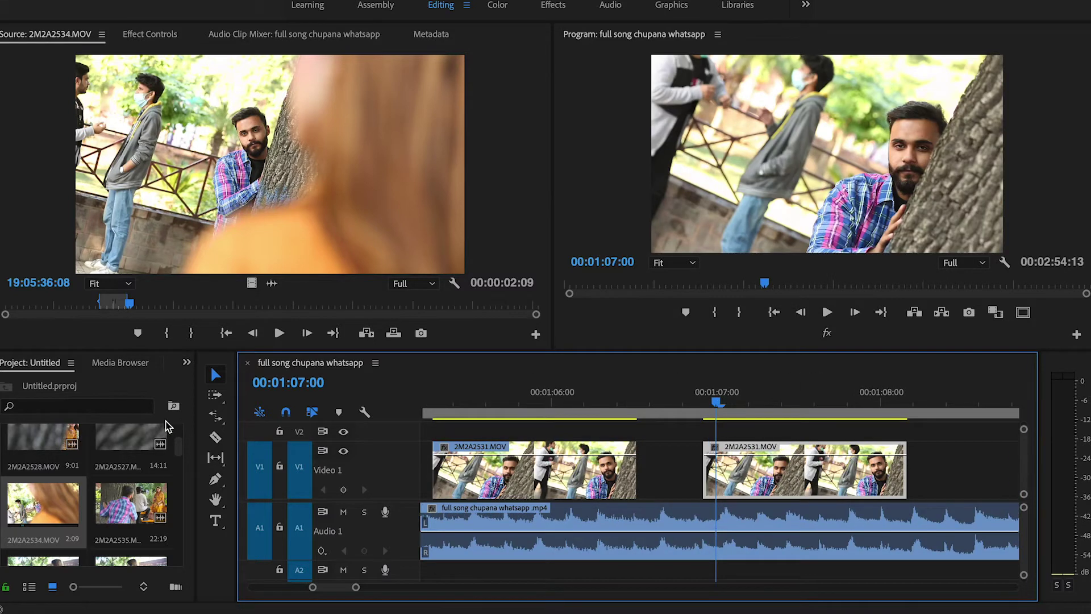
Step: Rate-stretch the end of the second 2M2A2531.MOV copy inward to a duration of 00:00:00:15
click(218, 418)
key(r)
click(882, 483)
drag(862, 484, 863, 482)
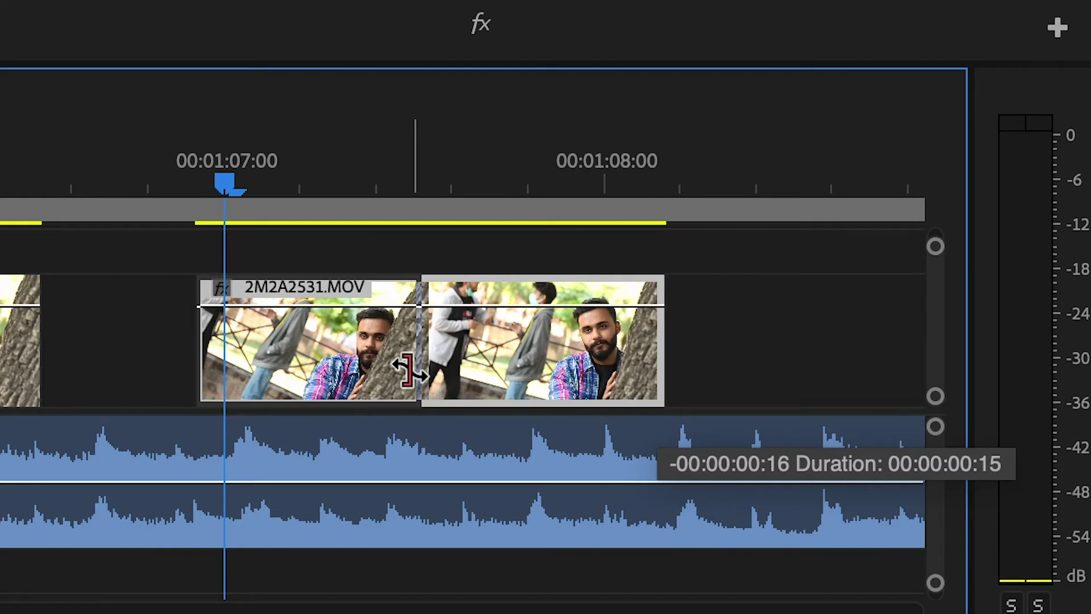
drag(408, 369, 424, 370)
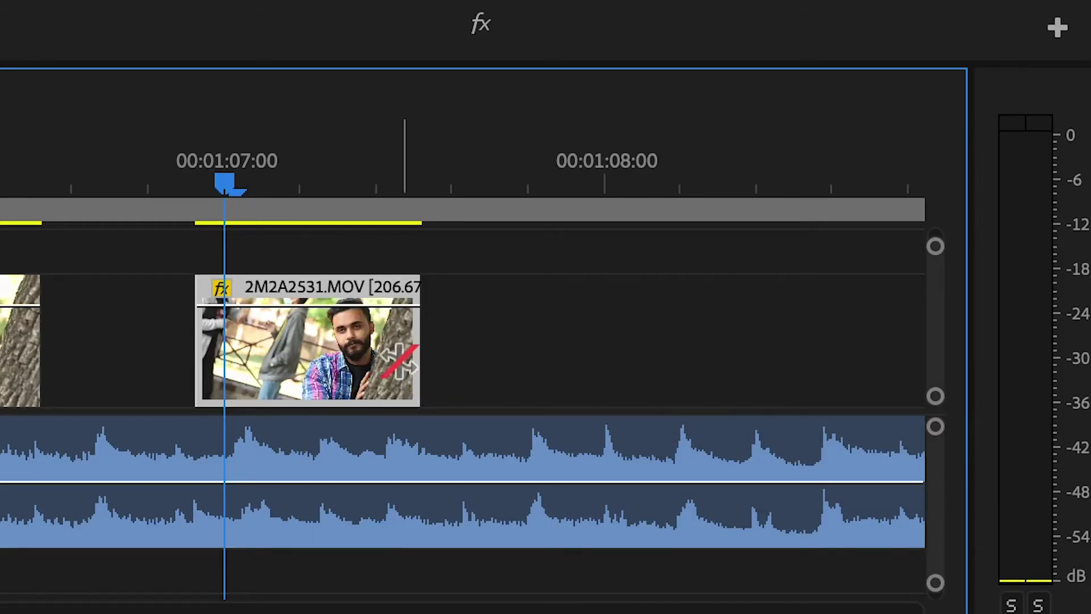
key(equal)
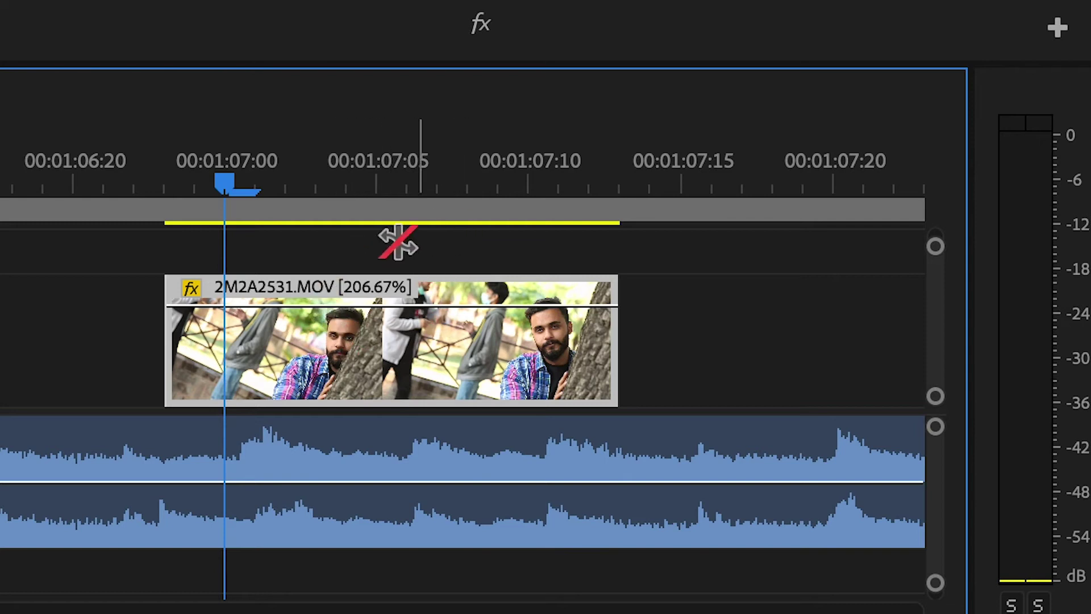
key(minus)
key(minus)
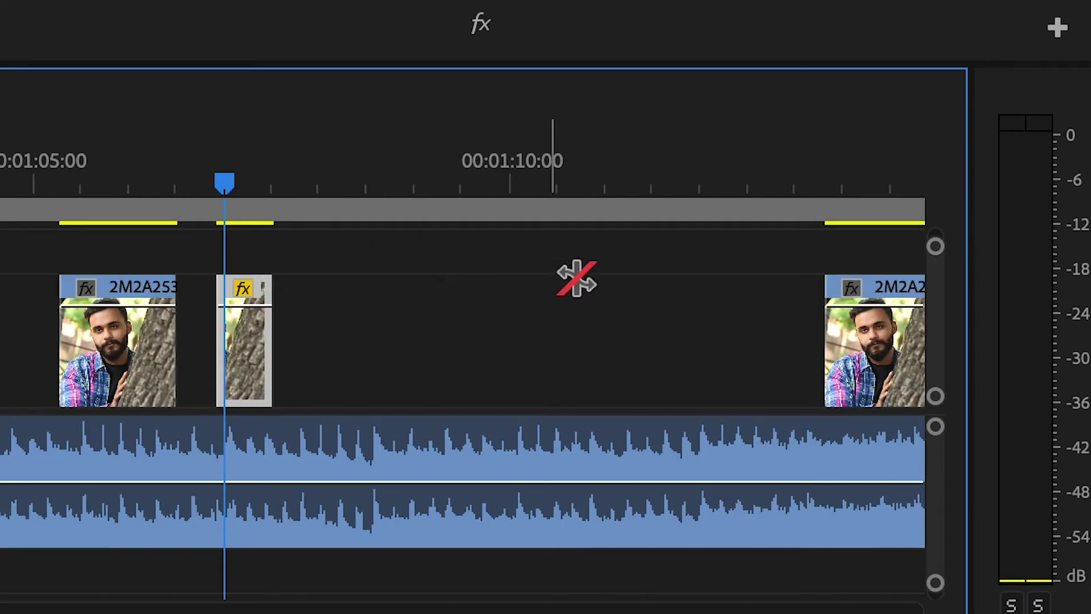
Step: Move the third 2M2A2531.MOV copy to start at about 00:01:07:22 and rate-stretch its end outward to 50% speed
key(v)
drag(855, 368, 340, 360)
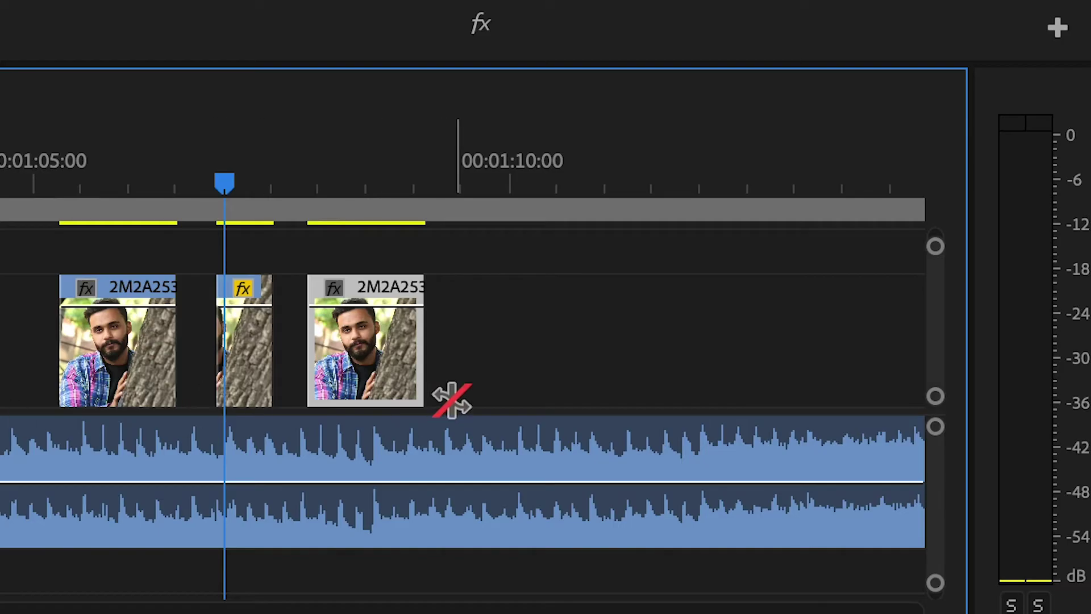
drag(413, 377, 531, 366)
key(=)
click(498, 168)
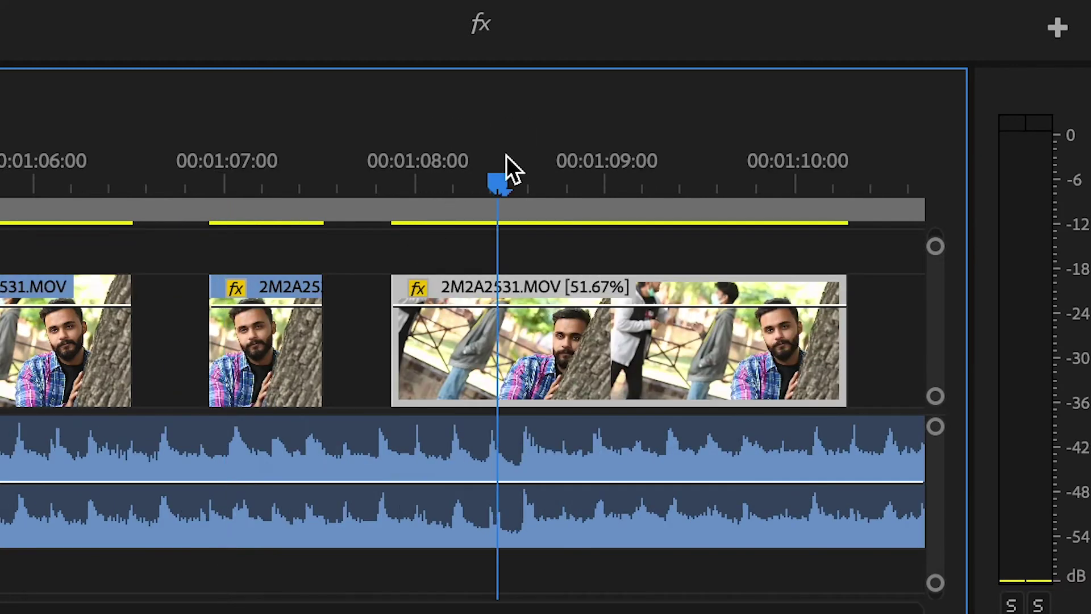
drag(834, 375, 859, 377)
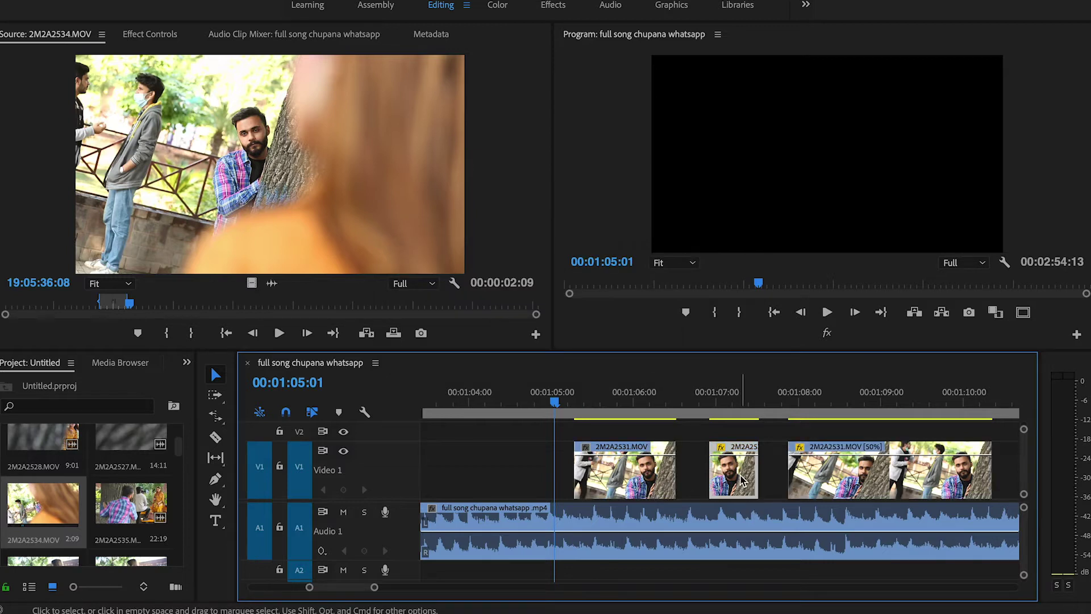
Step: Play the normal, sped-up and 50% copies of 2M2A2531.MOV from 00:01:05:01 to compare their speeds
click(880, 477)
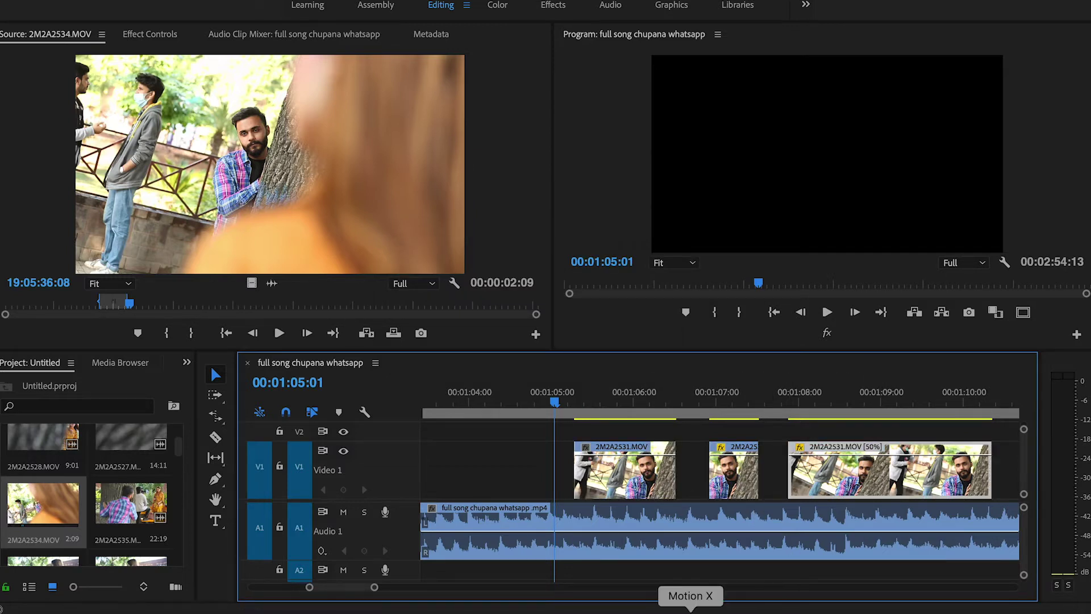
key(space)
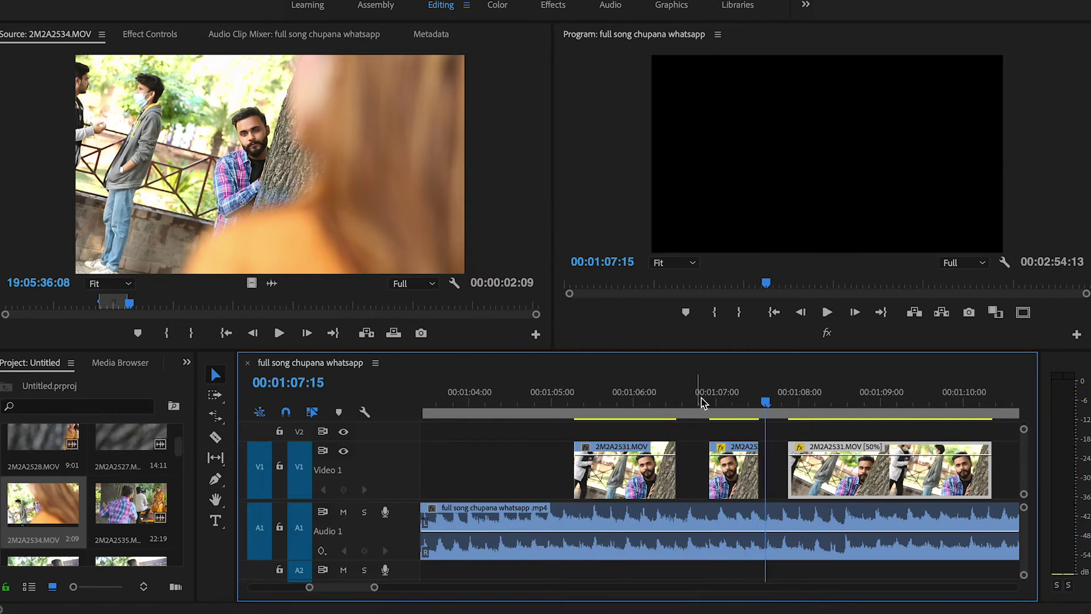
key(space)
key(space)
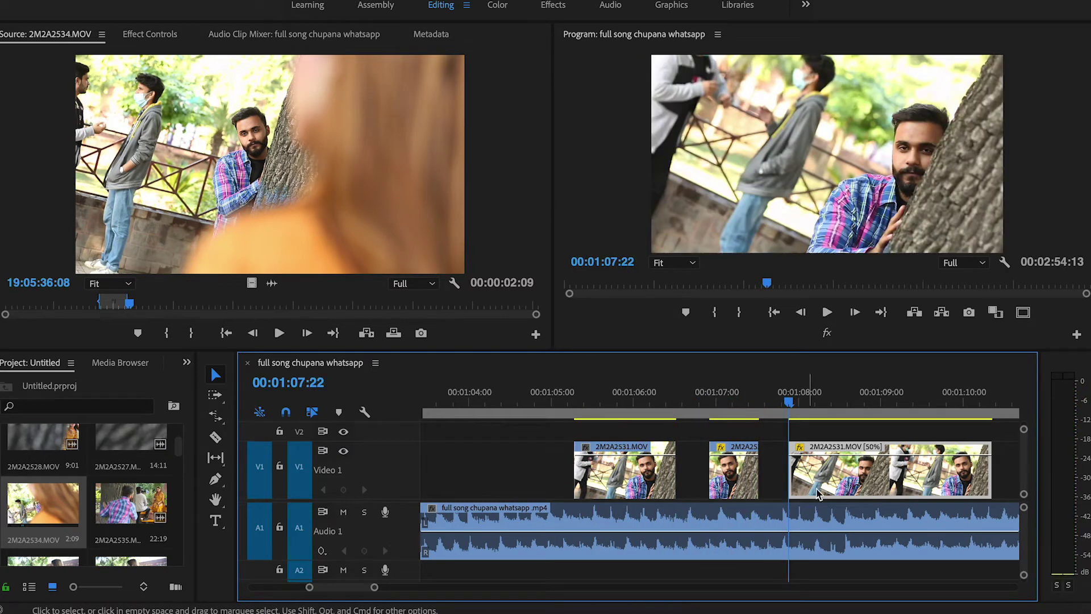
key(space)
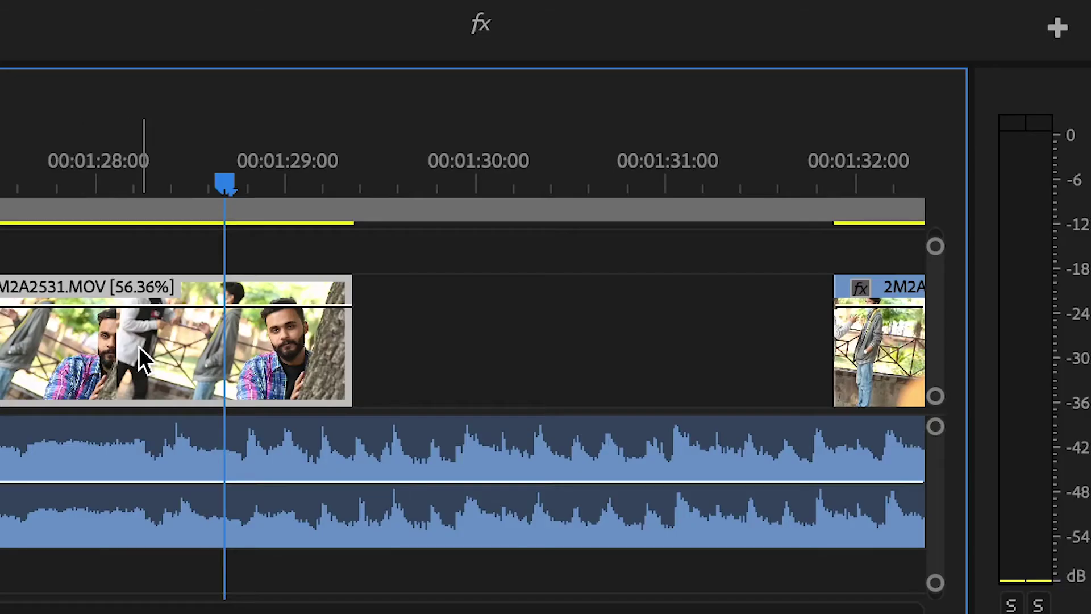
Step: Set the Speed of the stretched 2M2A2531.MOV clip at 00:01:28:17 to 50% in Clip Speed/Duration
right_click(139, 350)
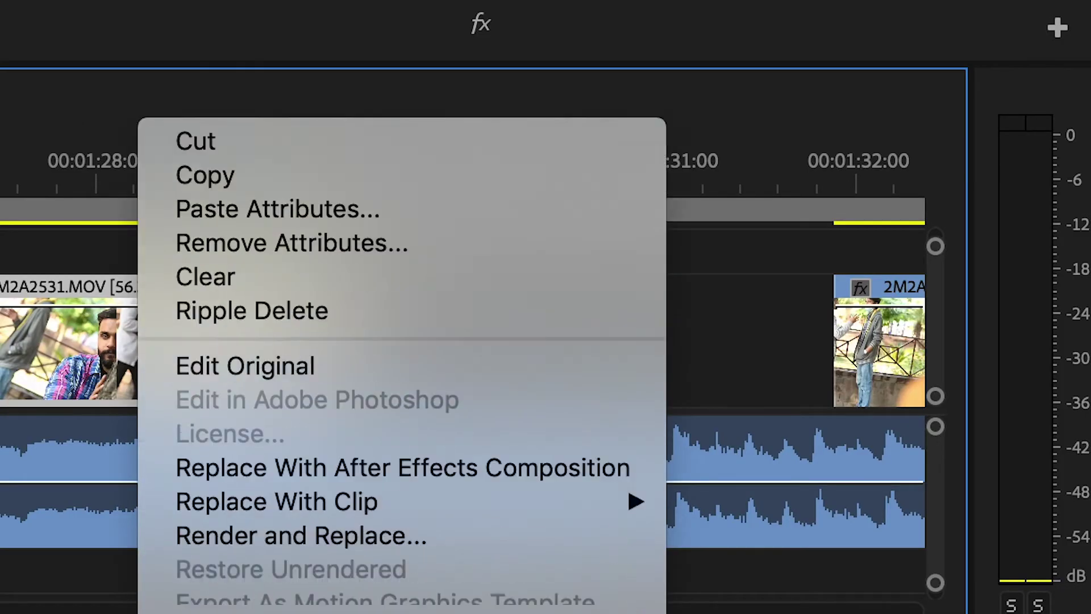
click(329, 201)
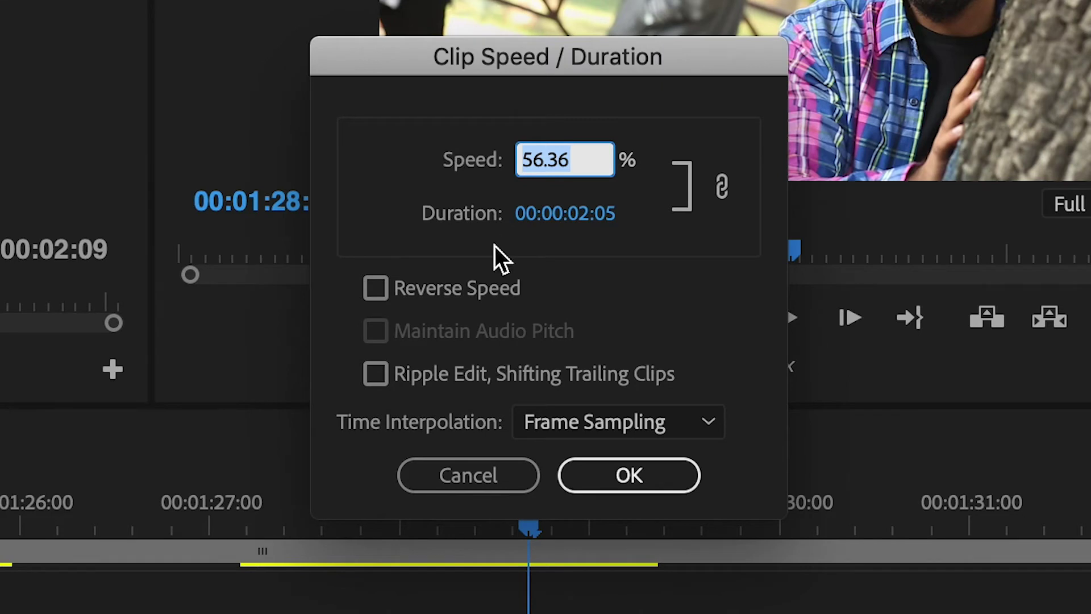
text(50)
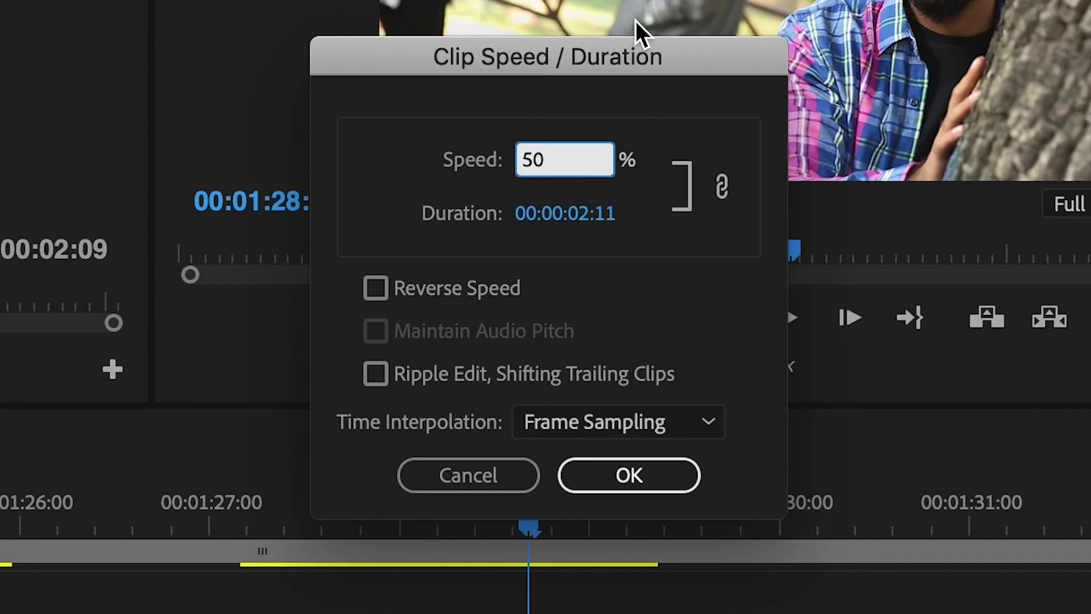
click(611, 263)
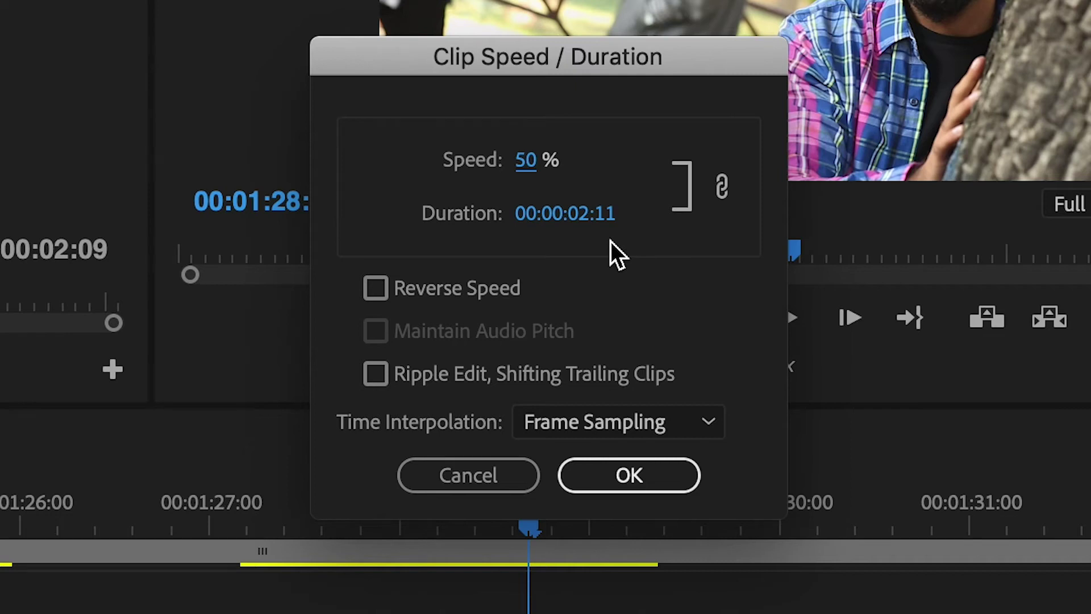
click(628, 474)
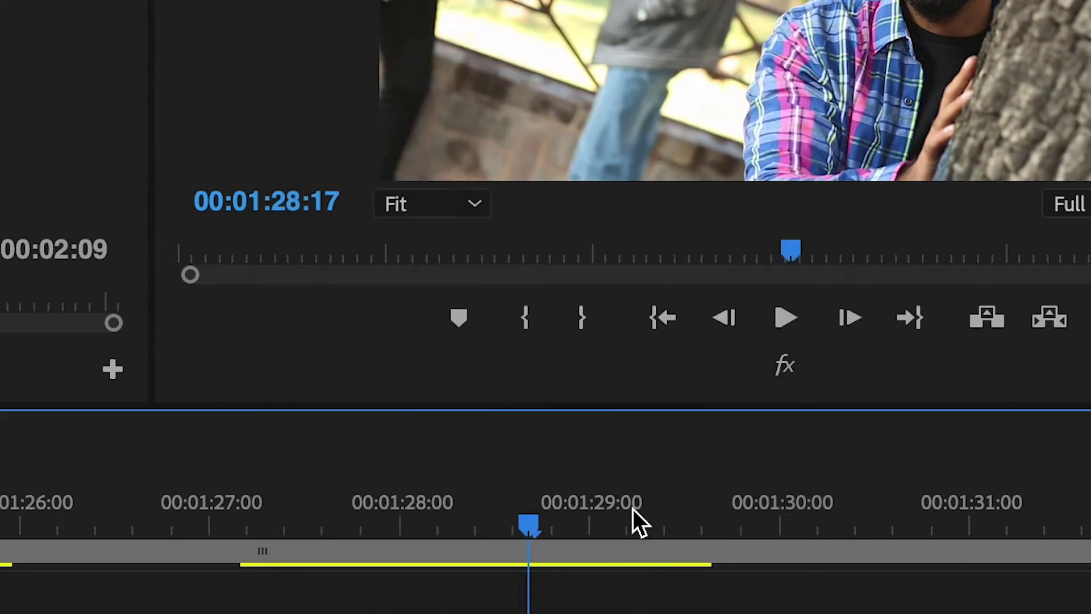
Step: Move the 2M2A2534.MOV clip against the 50% 2M2A2531.MOV clip, overlapping its end so it starts at about 00:01:29:06
click(873, 466)
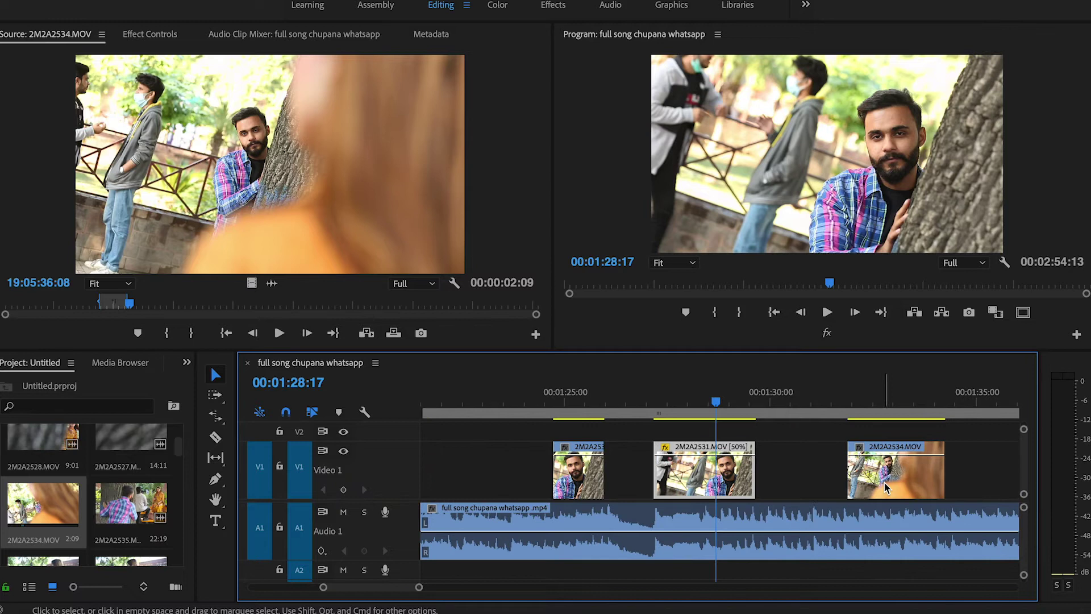
drag(885, 487, 793, 487)
click(771, 401)
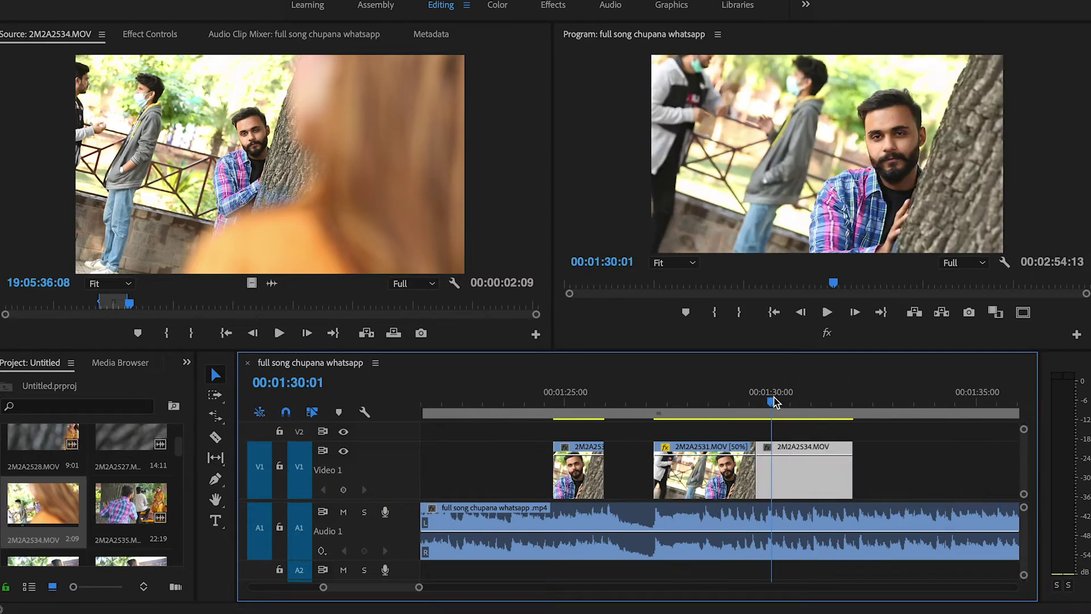
drag(774, 397, 772, 399)
key(equal)
drag(731, 487, 695, 480)
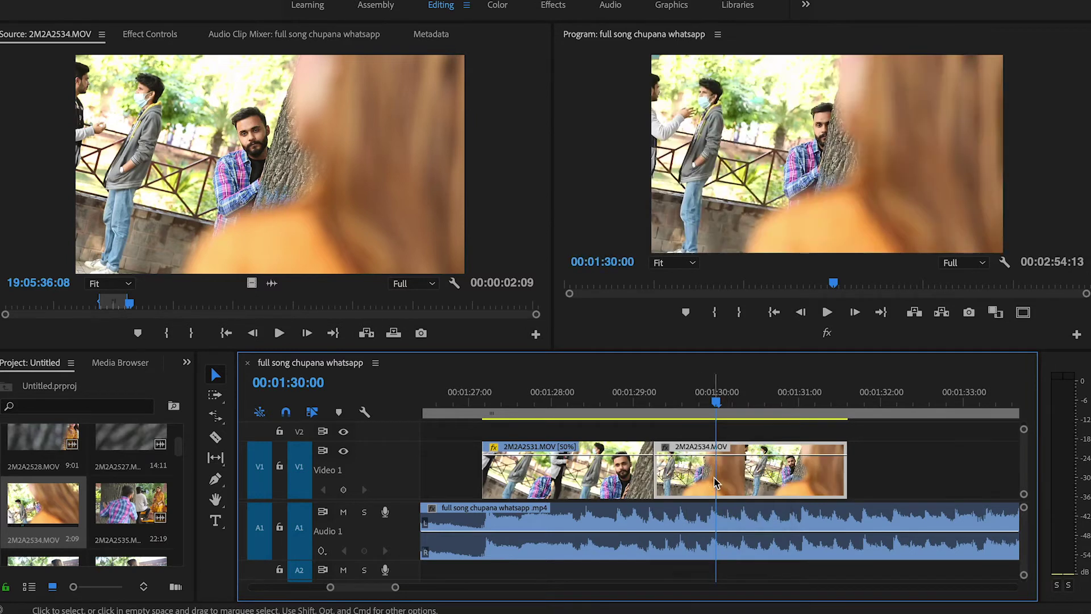
Step: Set the Speed of the 2M2A2534.MOV clip at 00:01:30:00 to 50% in Clip Speed/Duration
right_click(715, 482)
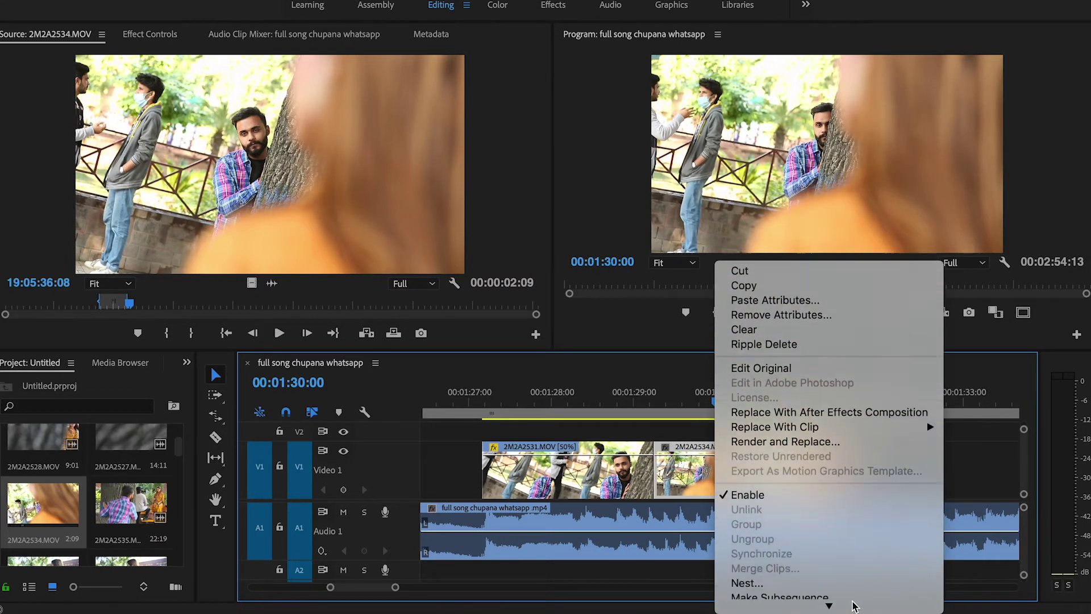
click(774, 571)
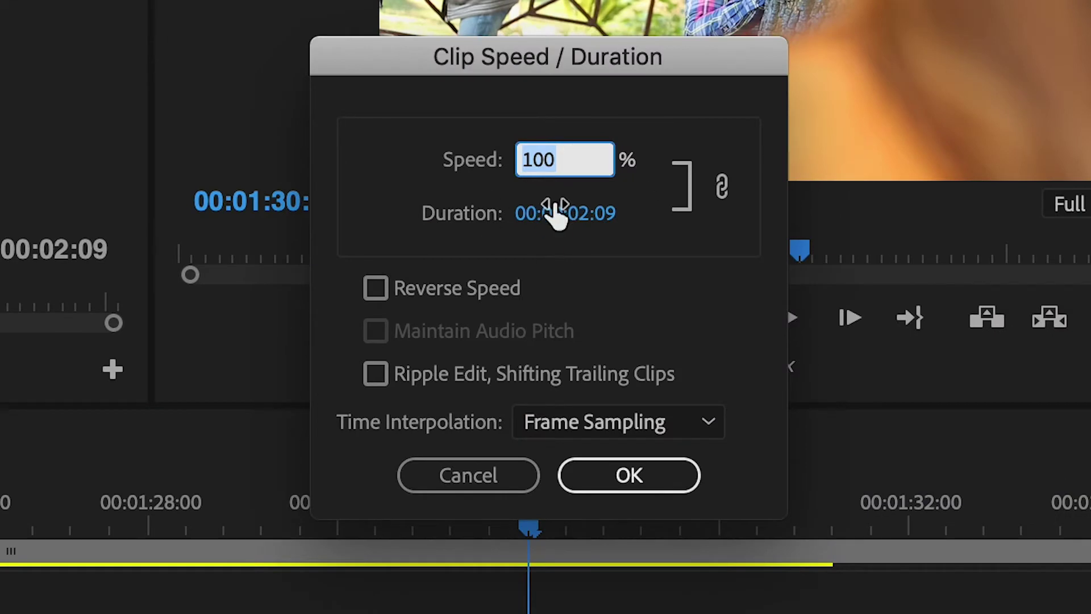
text(5)
text(0)
key(BackSpace)
key(BackSpace)
text(1)
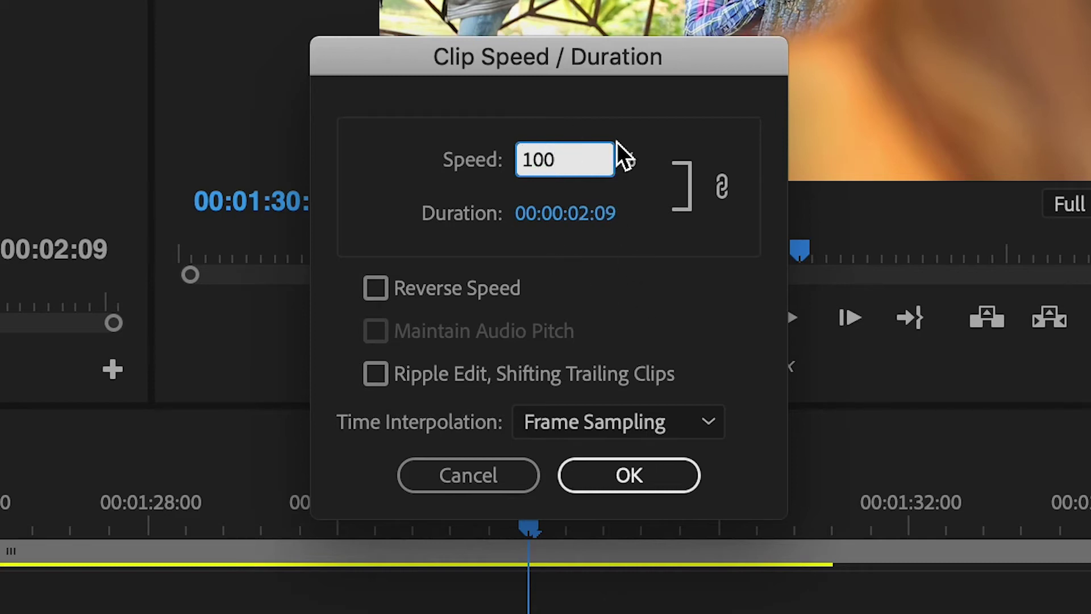
text(00)
key(BackSpace)
key(BackSpace)
key(BackSpace)
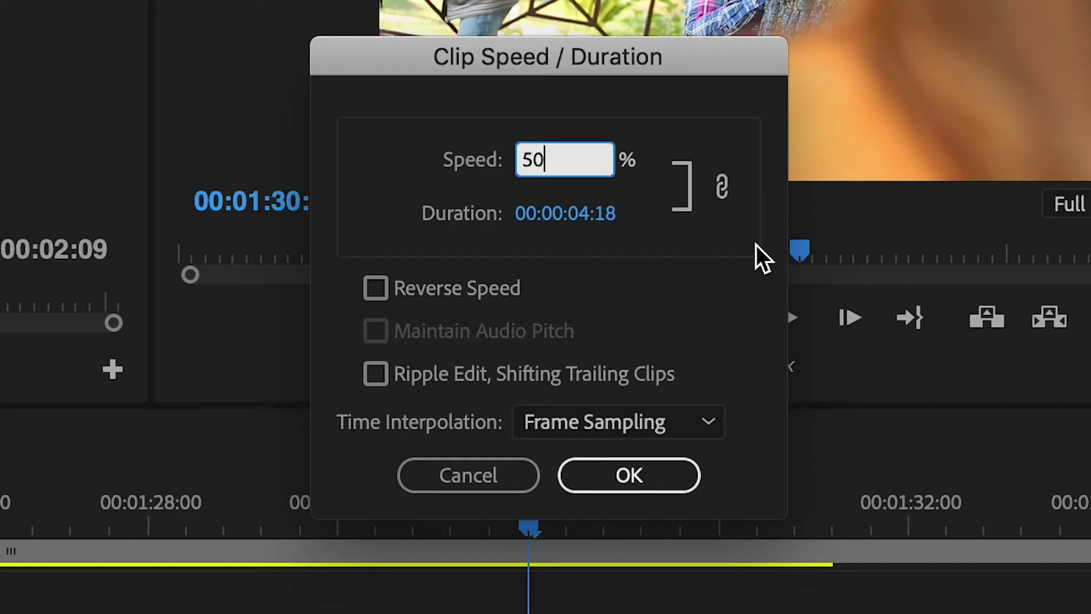
click(654, 483)
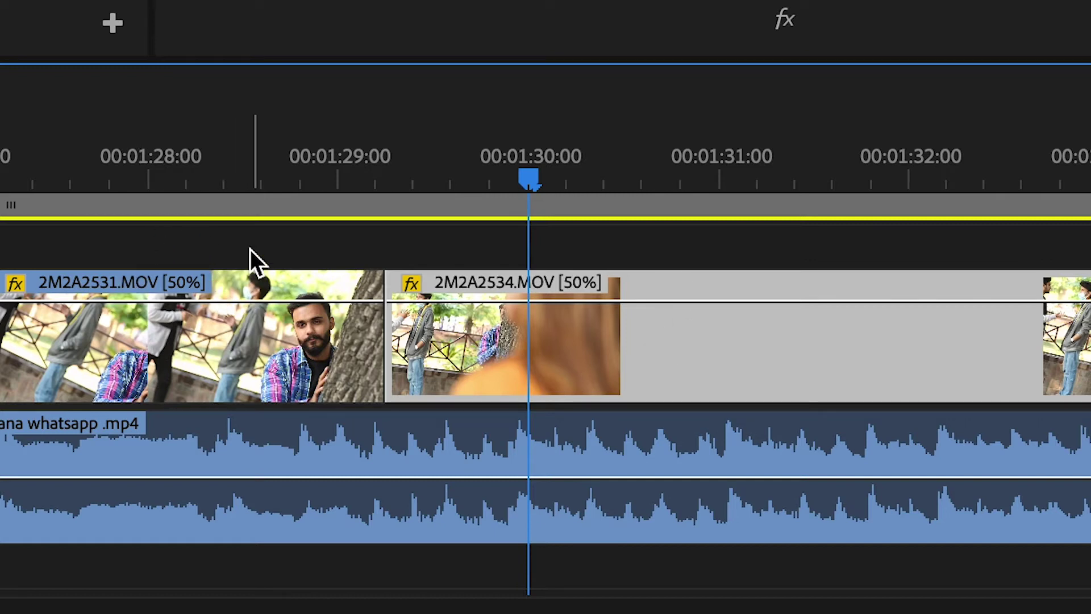
Step: Place only the video of 2M2A2528.MOV on track V1 beyond the 50% 2M2A2534.MOV clip, starting at about 00:01:37:00
mouse_move(124, 287)
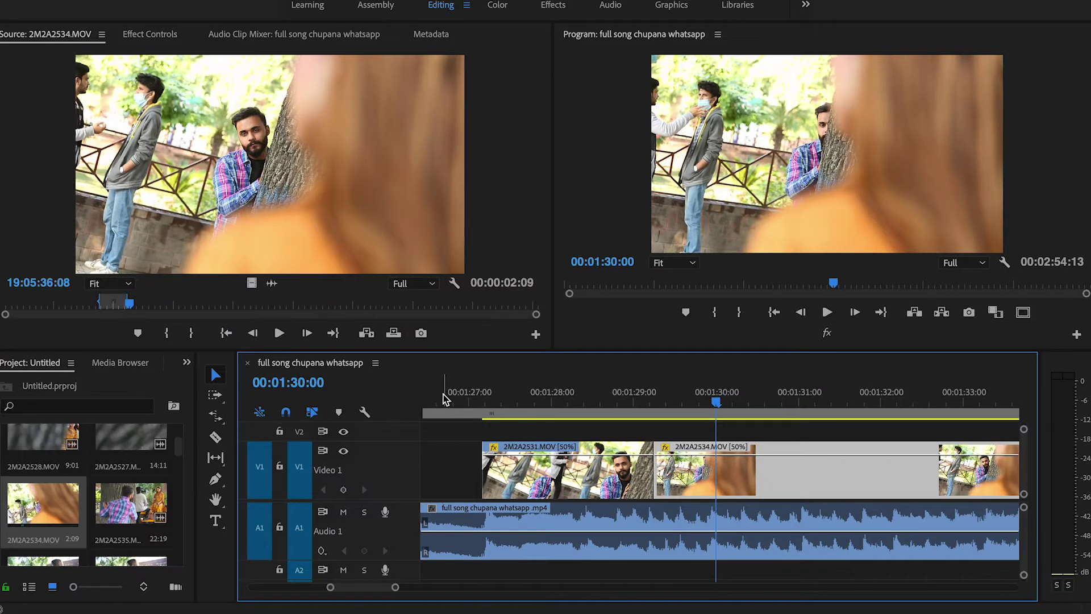
key(minus)
click(566, 403)
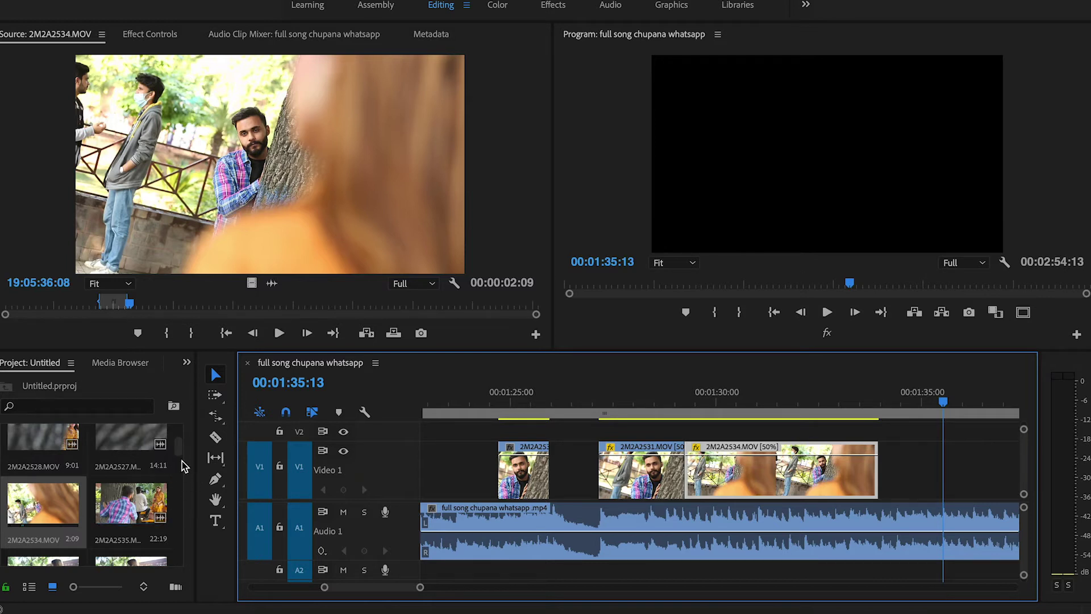
scroll(177, 439, up, 2)
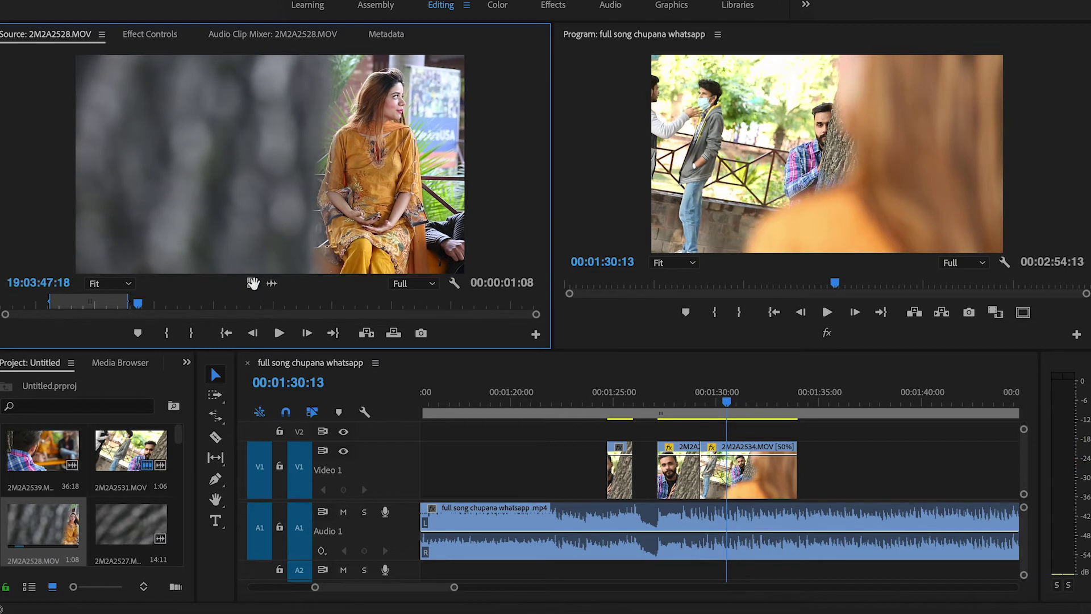
drag(253, 283, 962, 488)
drag(860, 478, 859, 480)
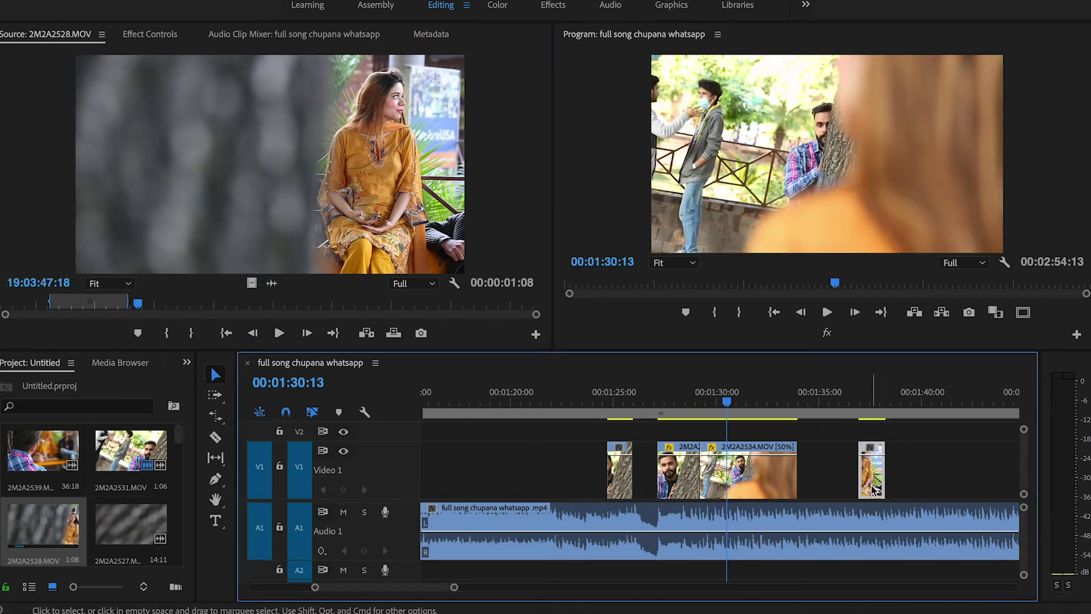